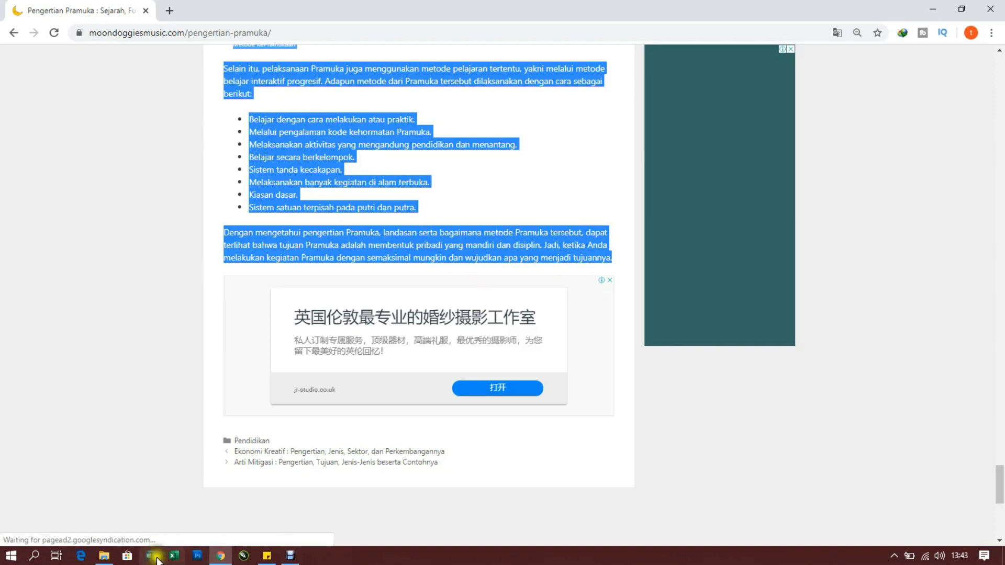
Switch to Word and paste the copied Pramuka article into a new blank document
click(933, 9)
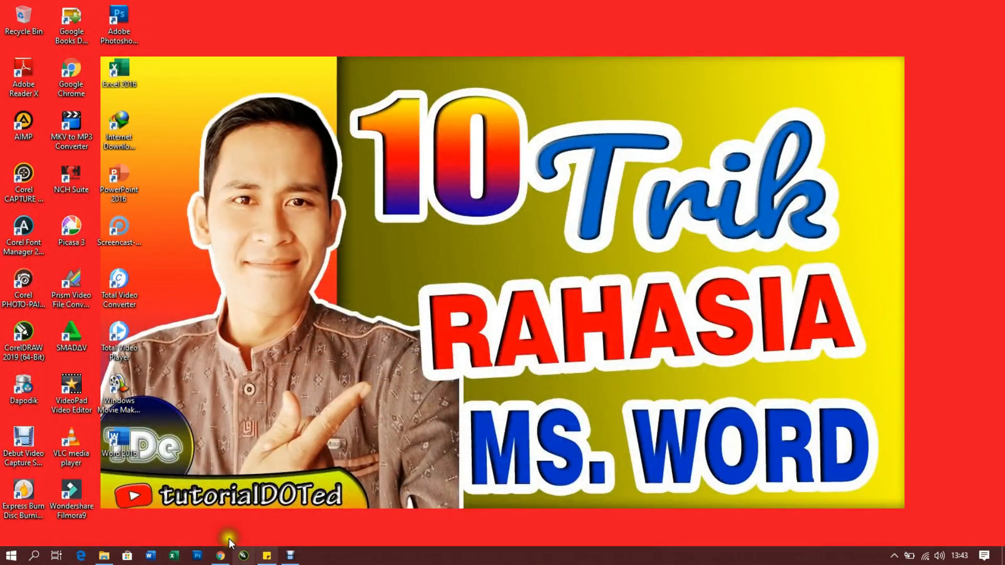
double_click(121, 442)
click(162, 120)
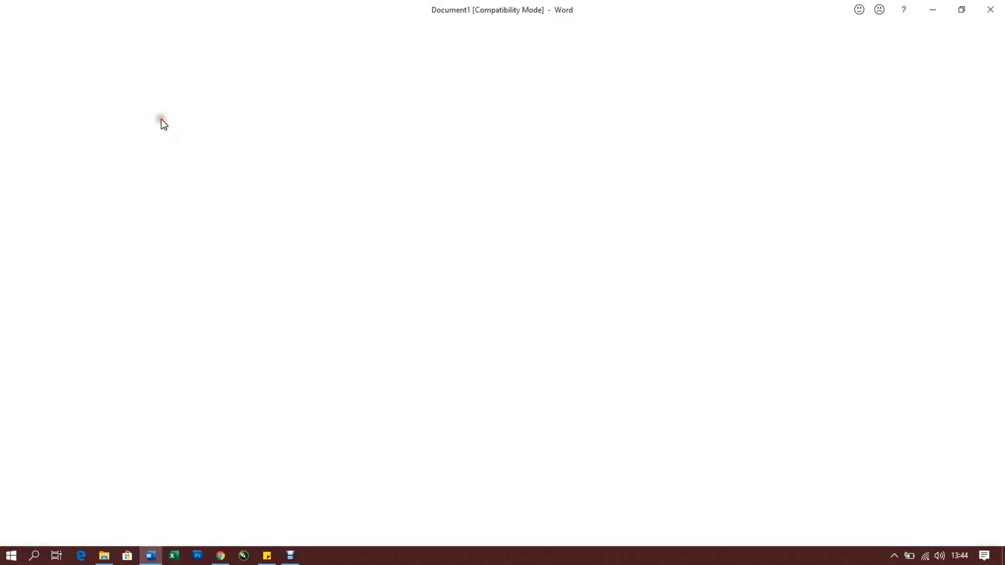
click(18, 45)
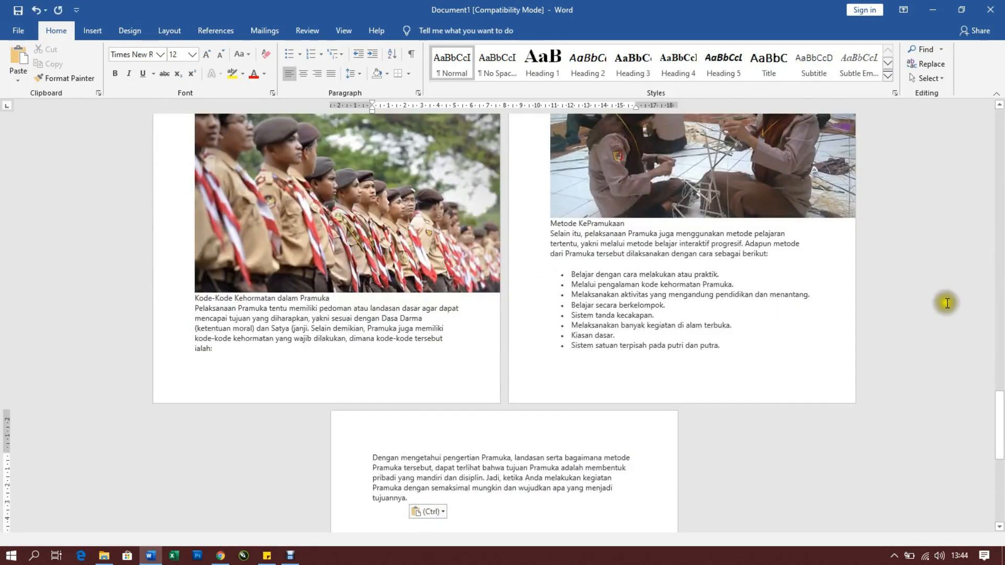
drag(1000, 398, 1003, 4)
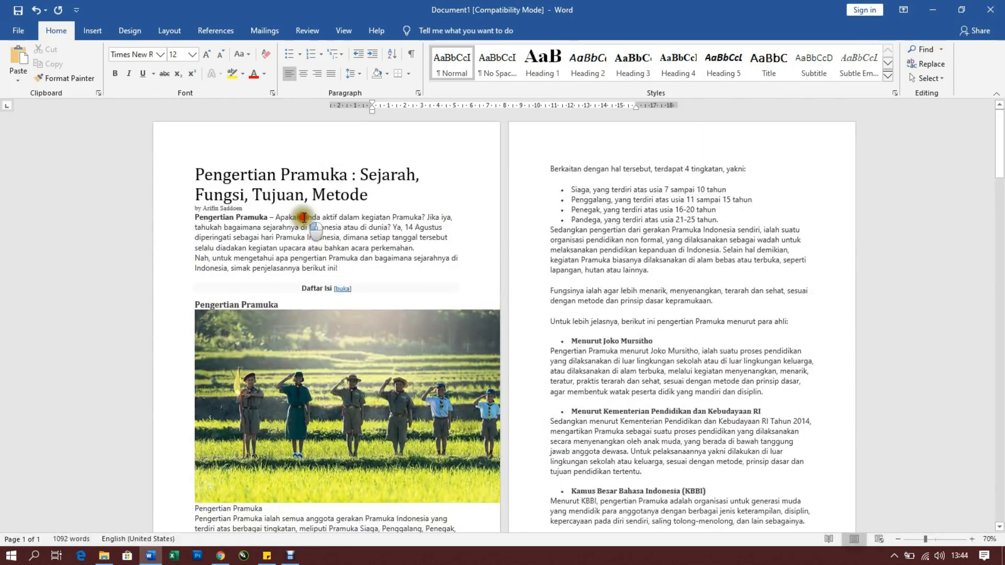
Clear the character formatting from all the text in the document
click(294, 195)
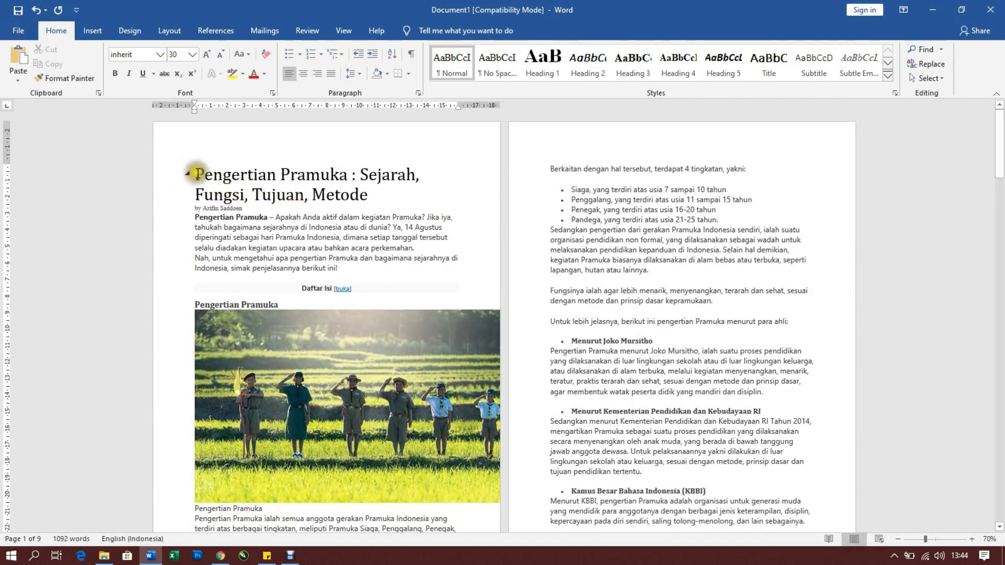
drag(196, 174, 270, 195)
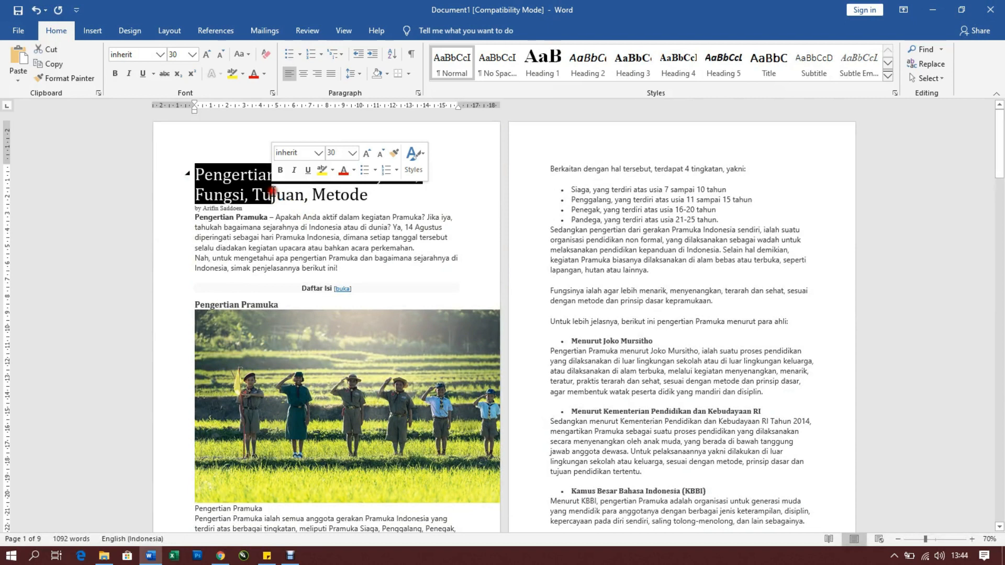
click(328, 240)
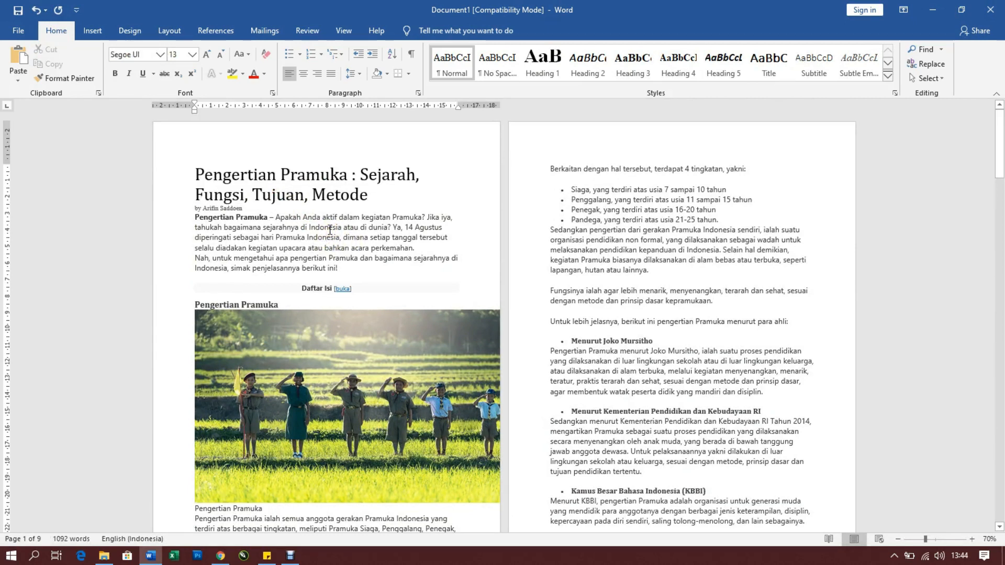
key(ctrl+a)
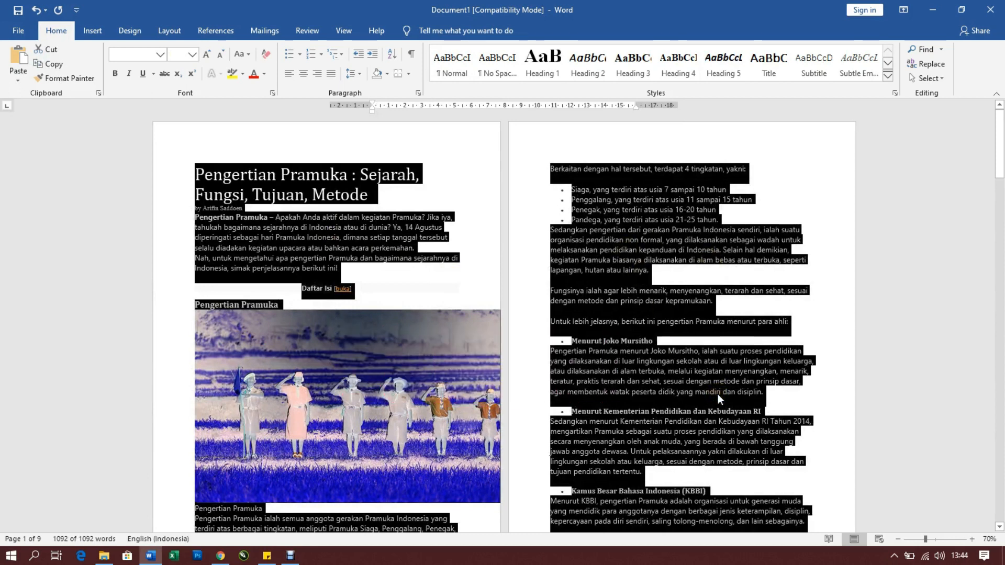
key(ctrl+space)
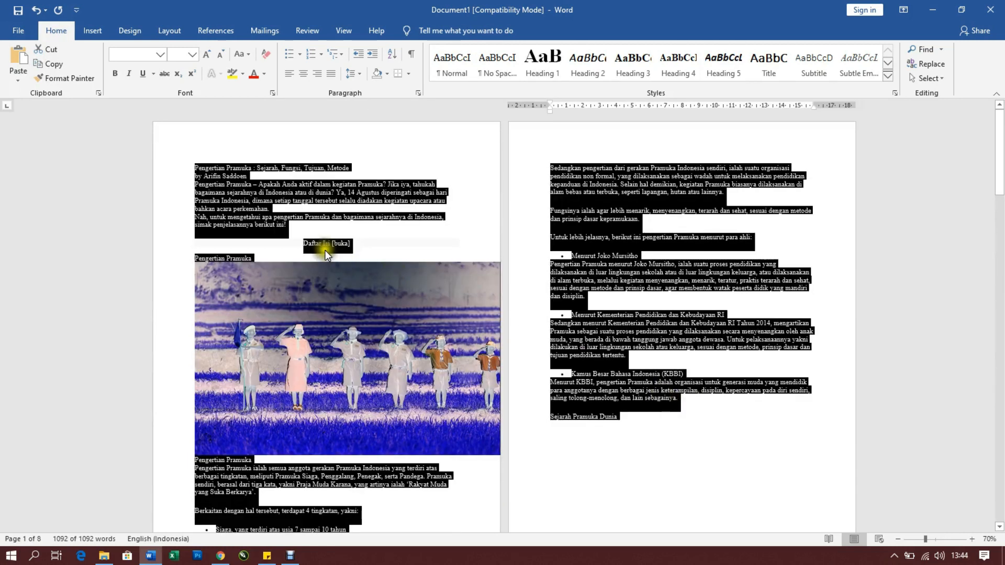
click(247, 176)
scroll(247, 176, up, 4)
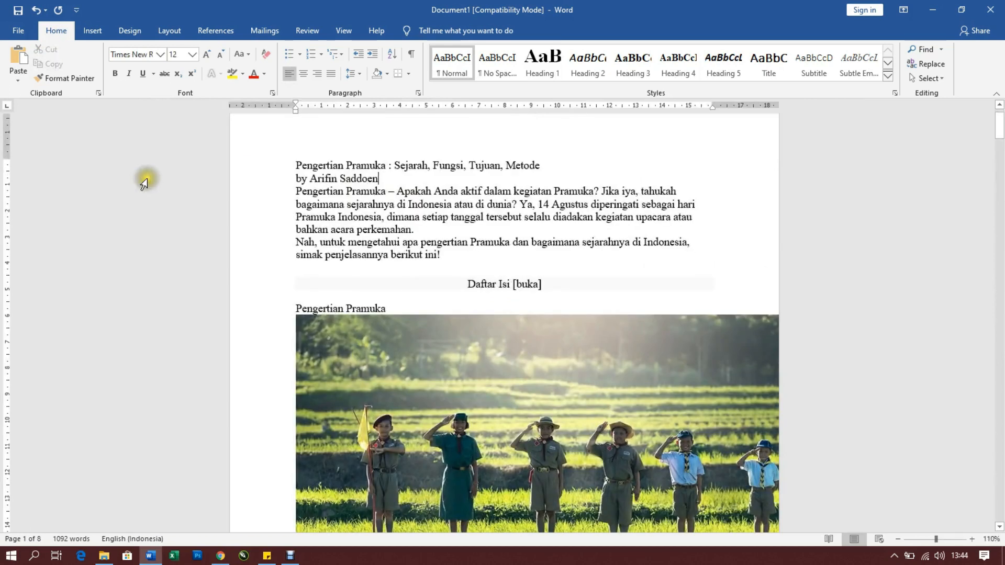
scroll(422, 177, up, 1)
click(347, 205)
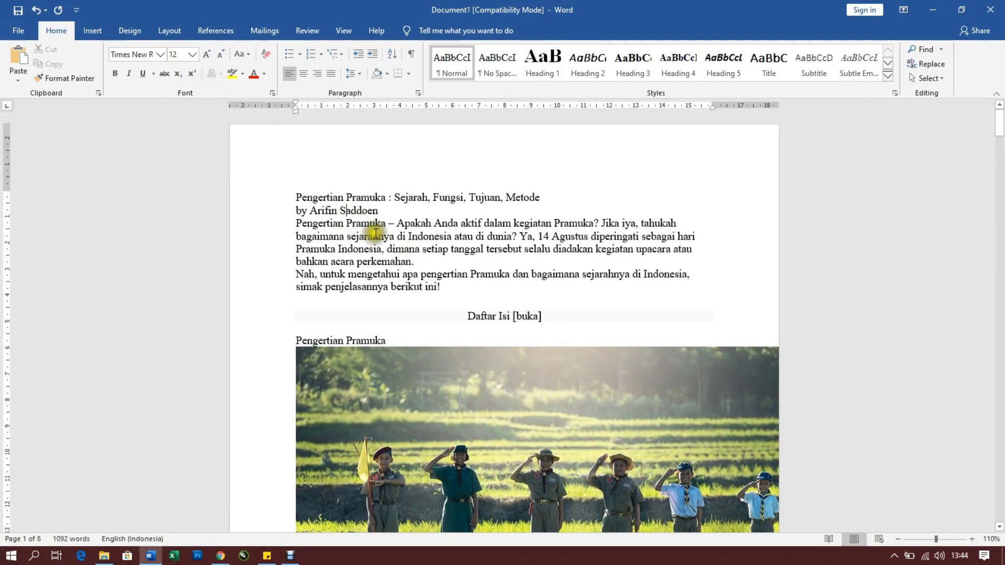
drag(296, 196, 562, 286)
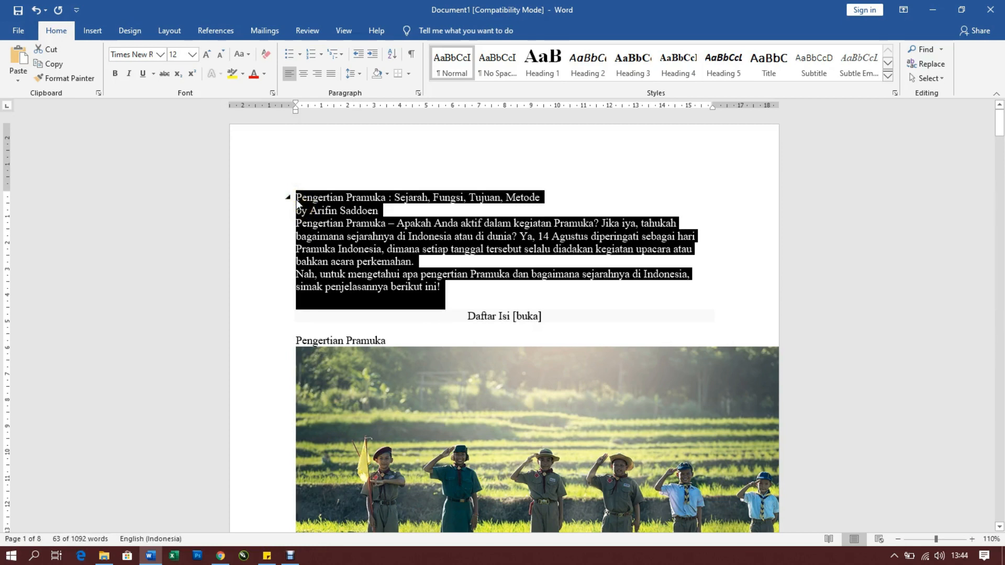
click(398, 209)
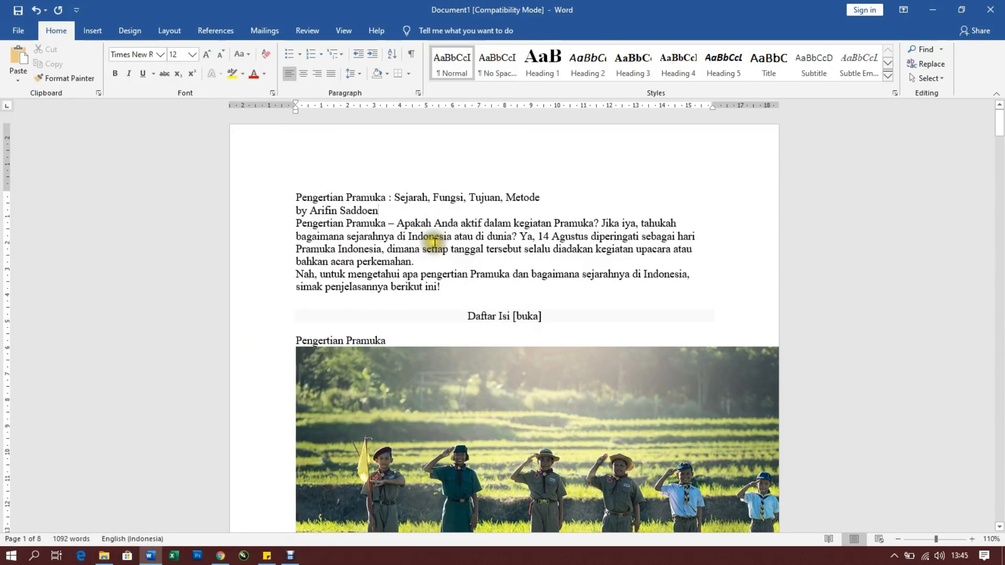
scroll(593, 251, down, 2)
drag(1001, 131, 999, 97)
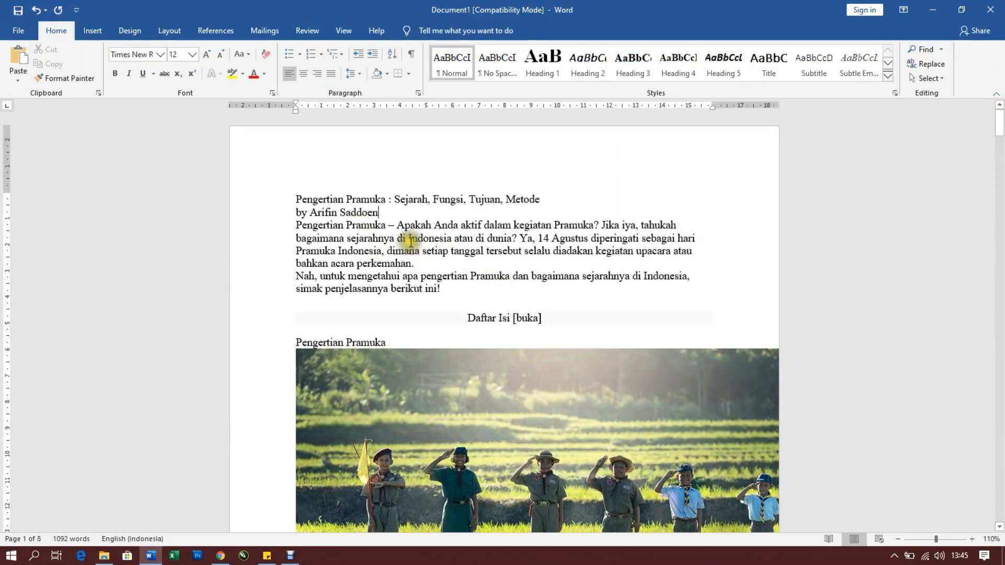
scroll(410, 237, down, 2)
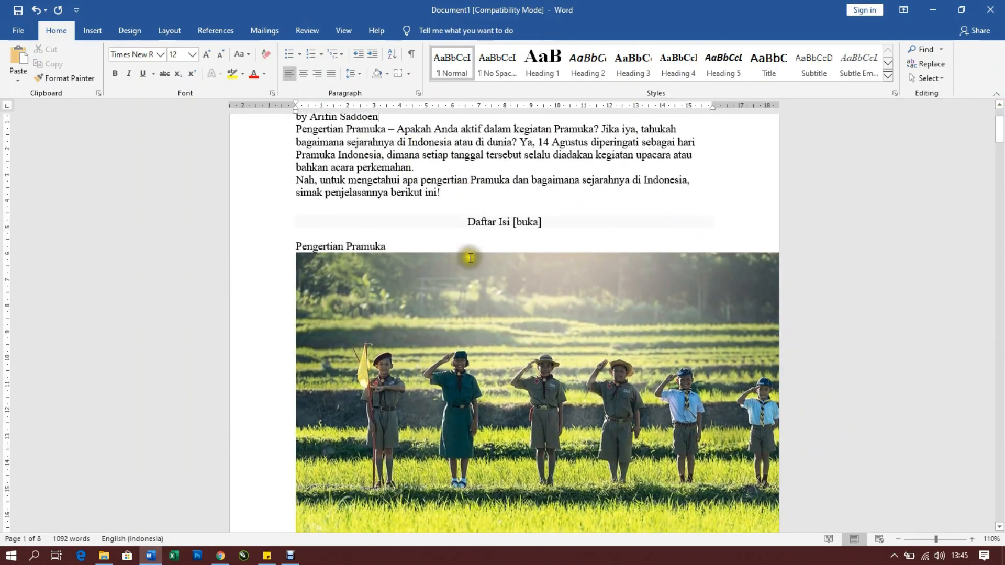
scroll(466, 257, up, 1)
scroll(439, 233, up, 1)
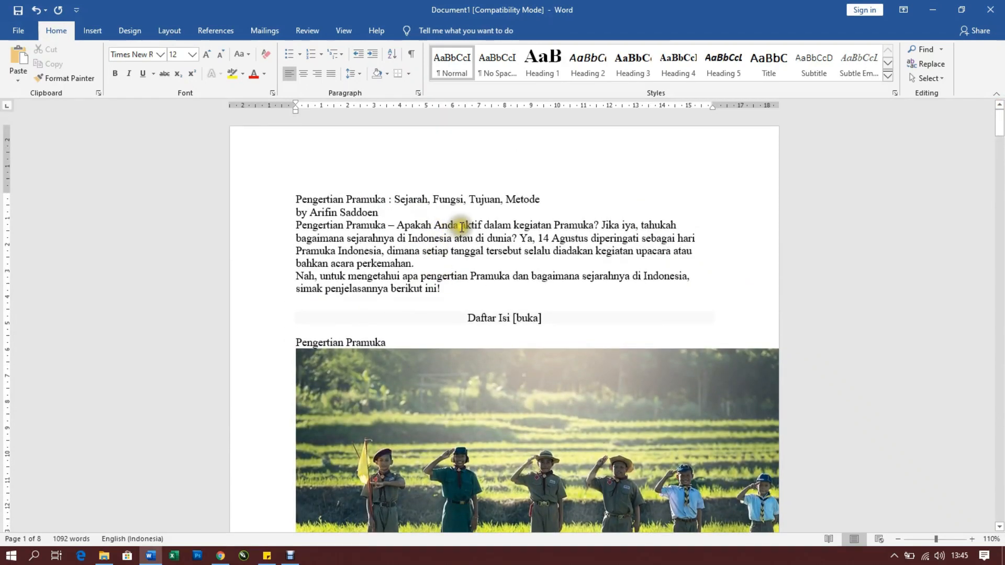
Search the document for "pramuka", look through the highlighted matches and close the search
click(56, 32)
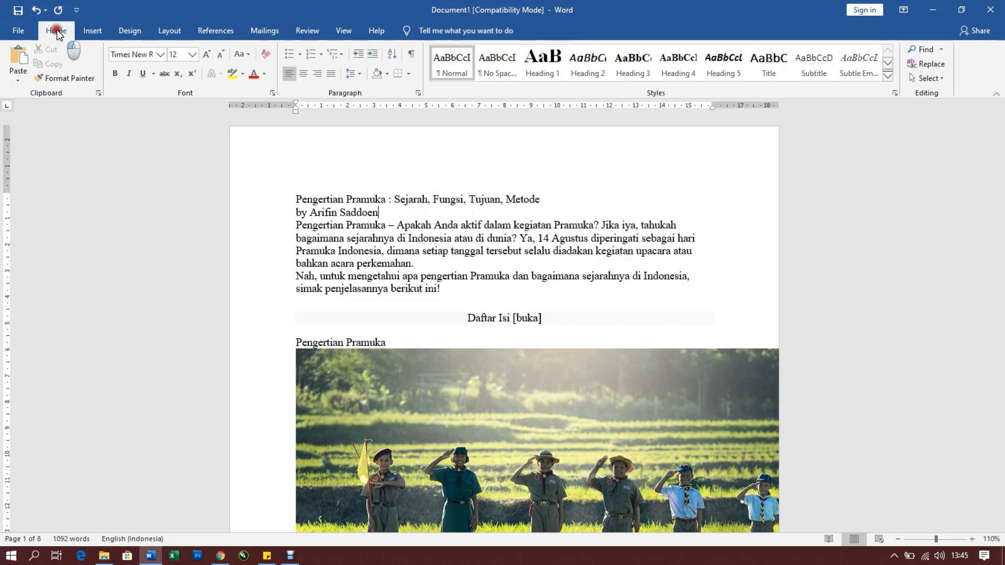
click(929, 51)
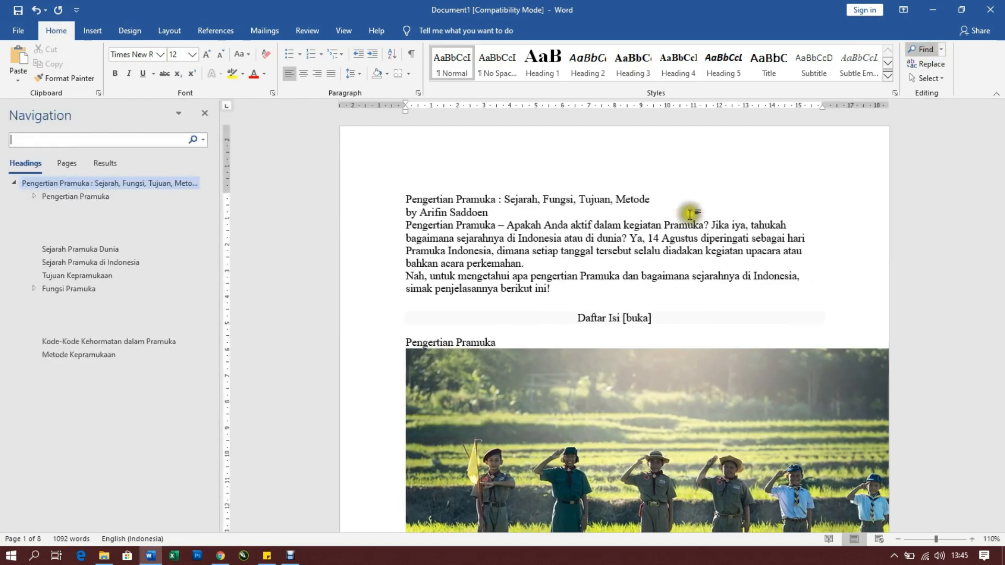
click(51, 143)
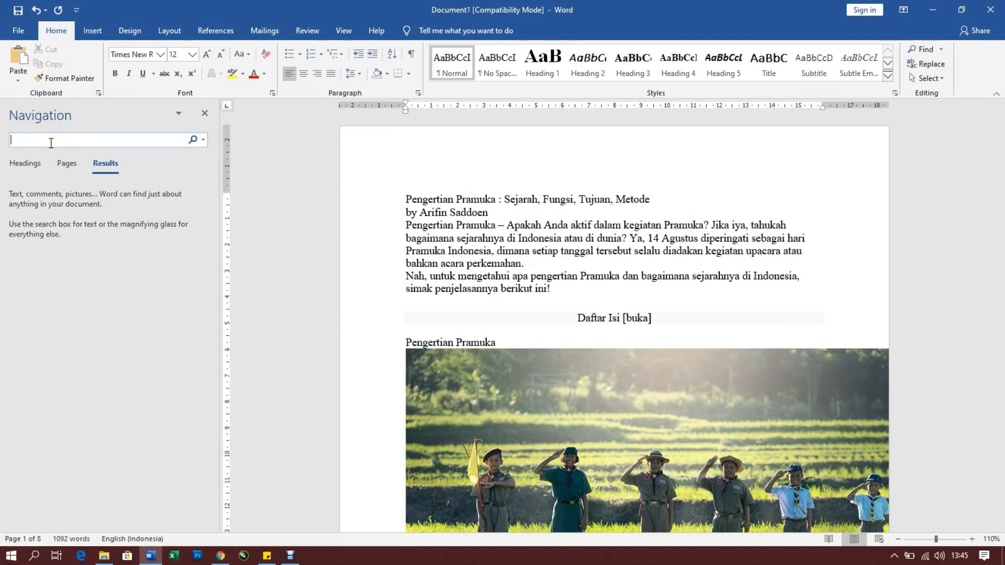
text(pramuka)
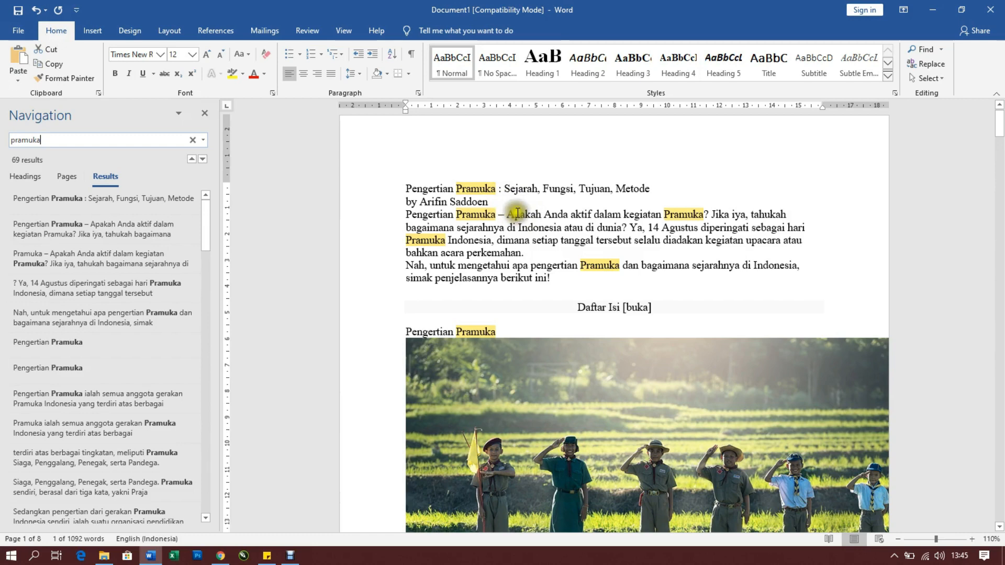
scroll(628, 225, down, 7)
drag(999, 149, 1000, 109)
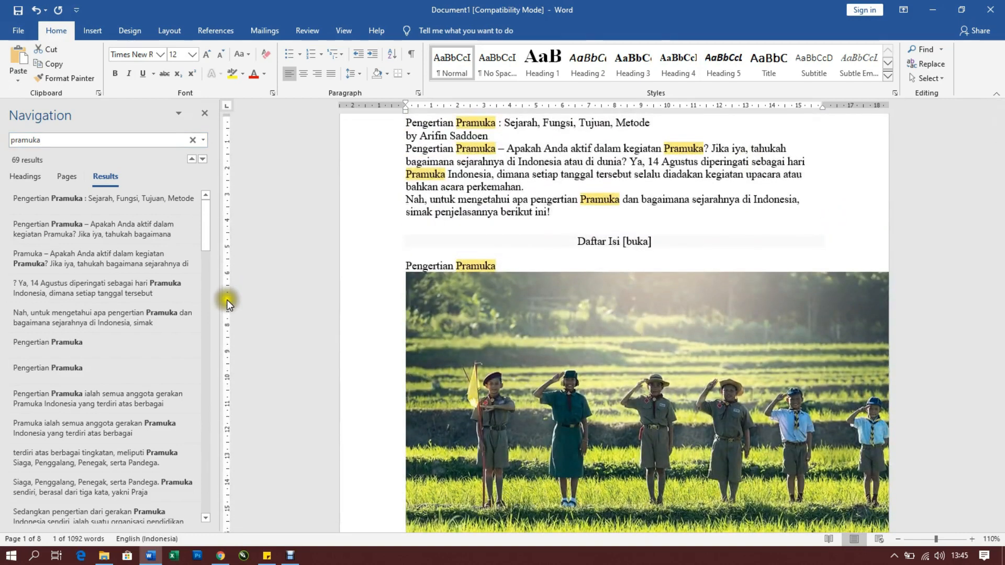
scroll(533, 225, up, 2)
scroll(532, 225, up, 1)
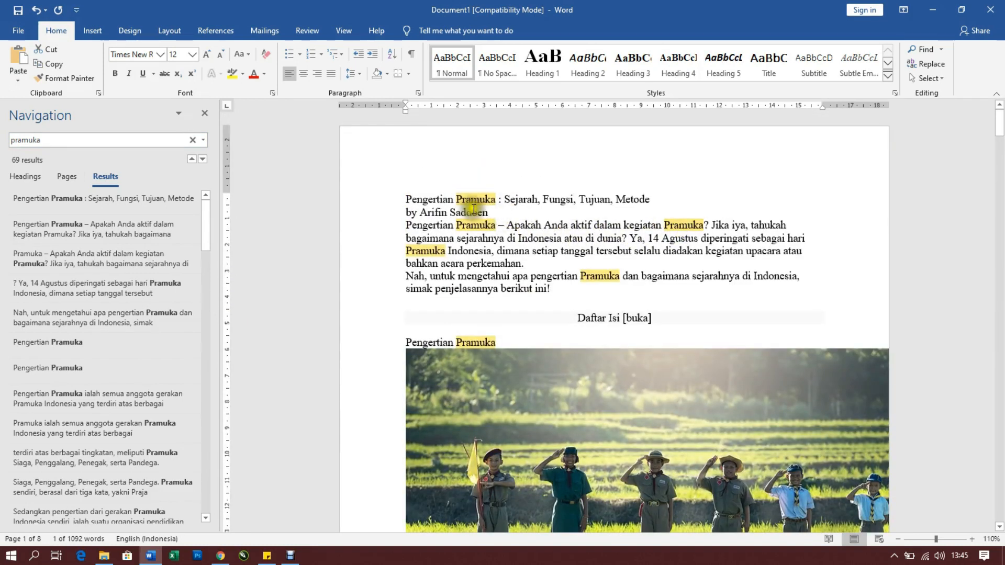
click(205, 112)
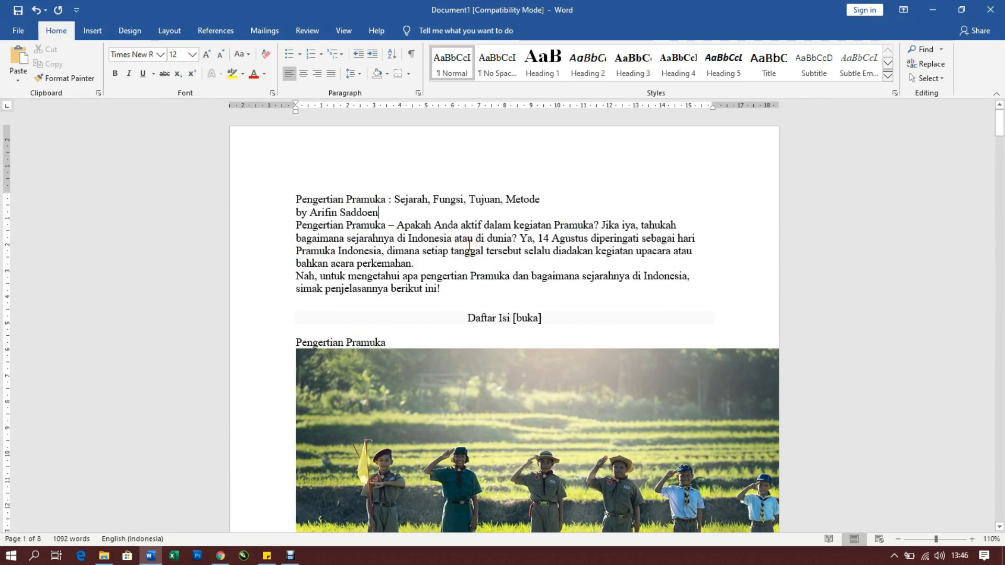
Bring back the search for "pramuka" to view its highlighted matches, and close it again
click(503, 256)
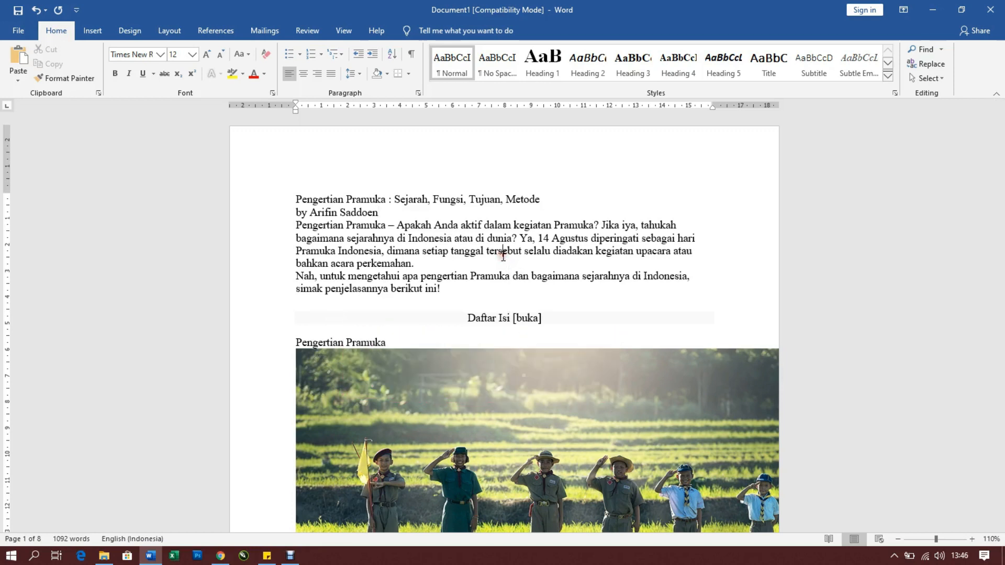
key(ctrl+f)
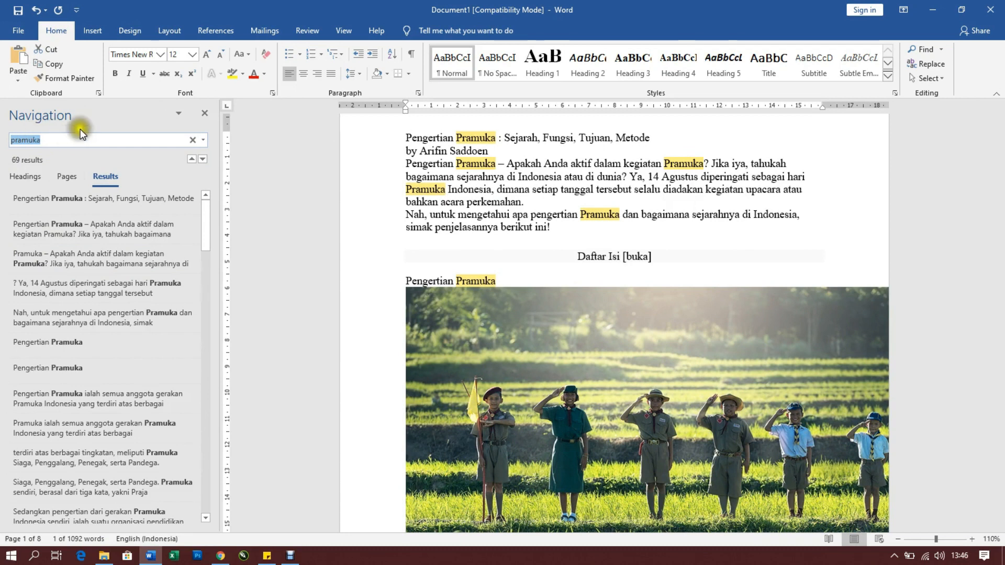
click(205, 114)
click(657, 219)
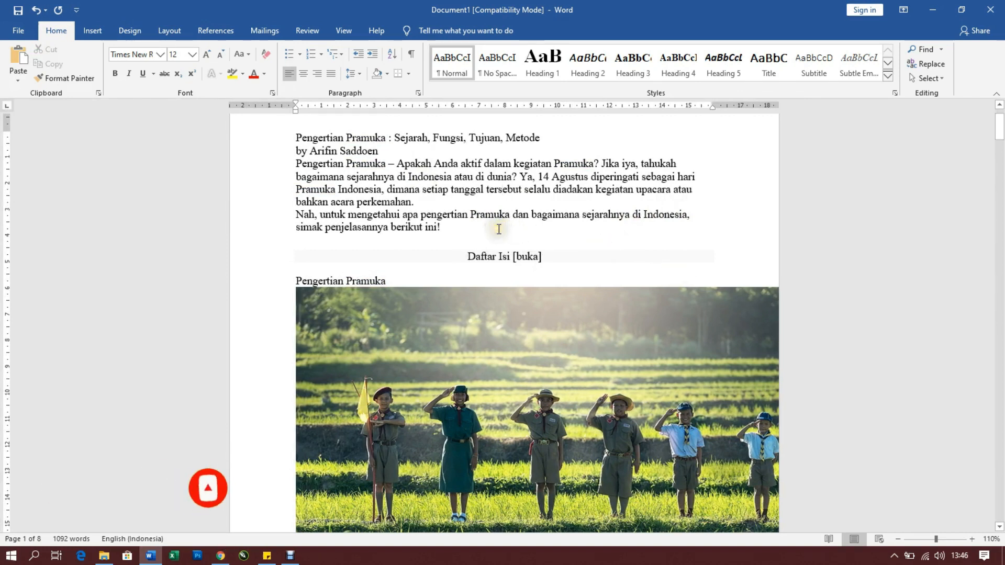
scroll(418, 209, up, 2)
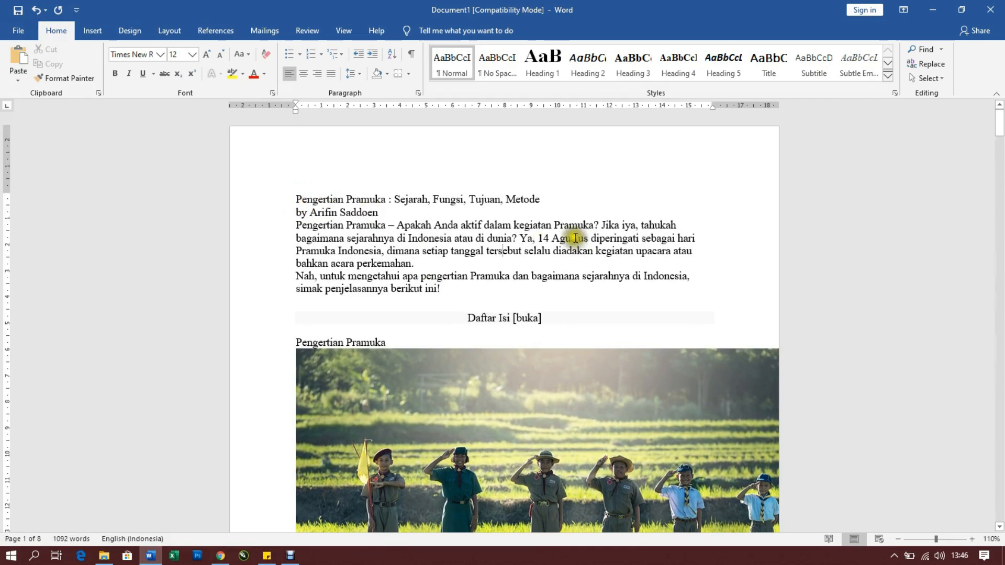
drag(555, 226, 593, 225)
click(526, 253)
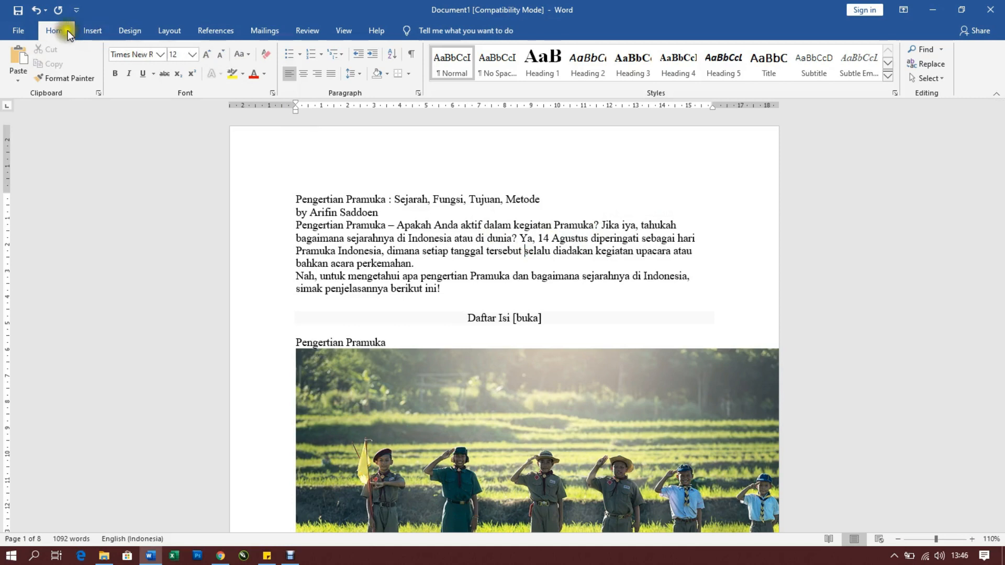
click(923, 66)
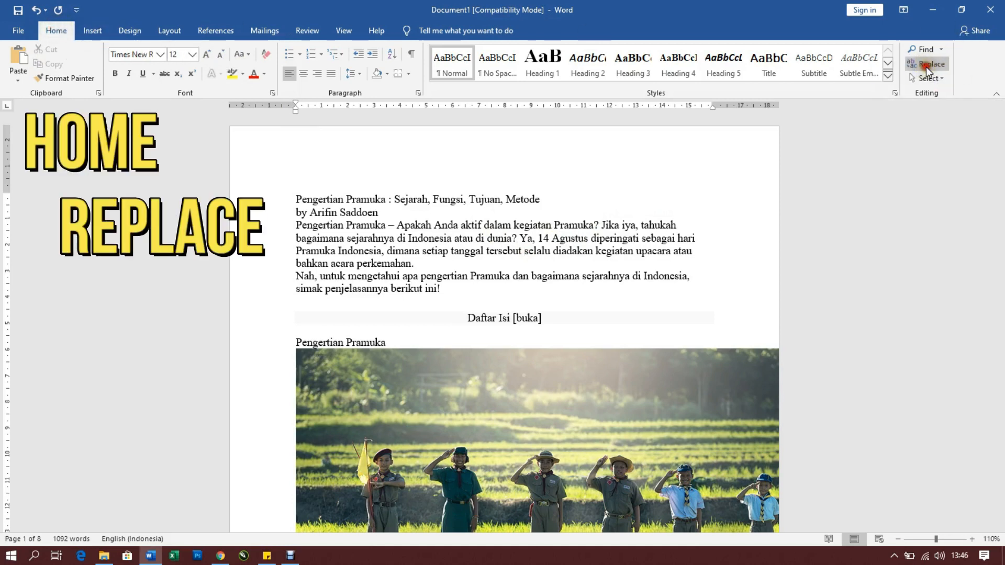
click(644, 188)
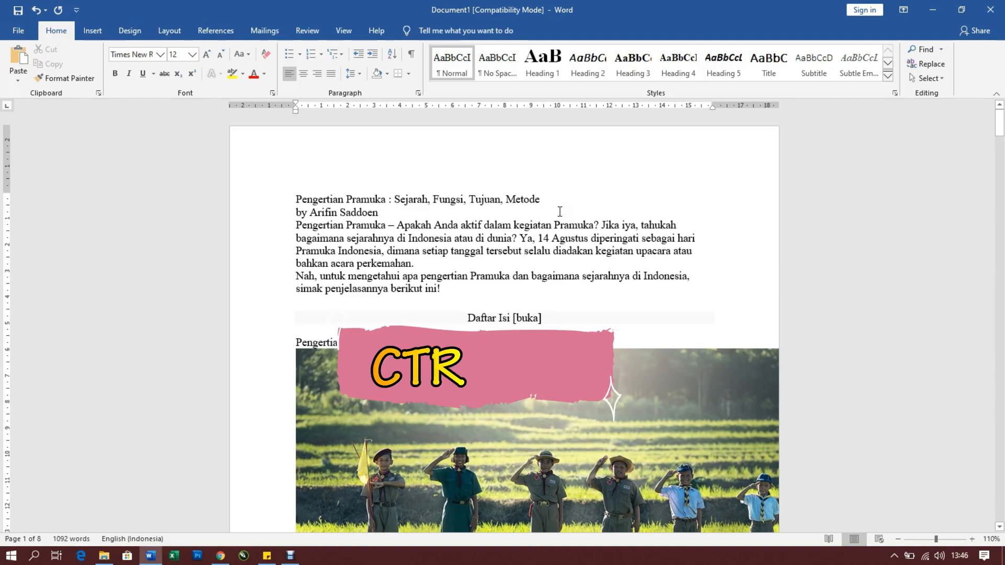
Replace every occurrence of "pramuka" in the document with "Gerakan Pramuka" and close the Find and Replace dialog
key(ctrl+h)
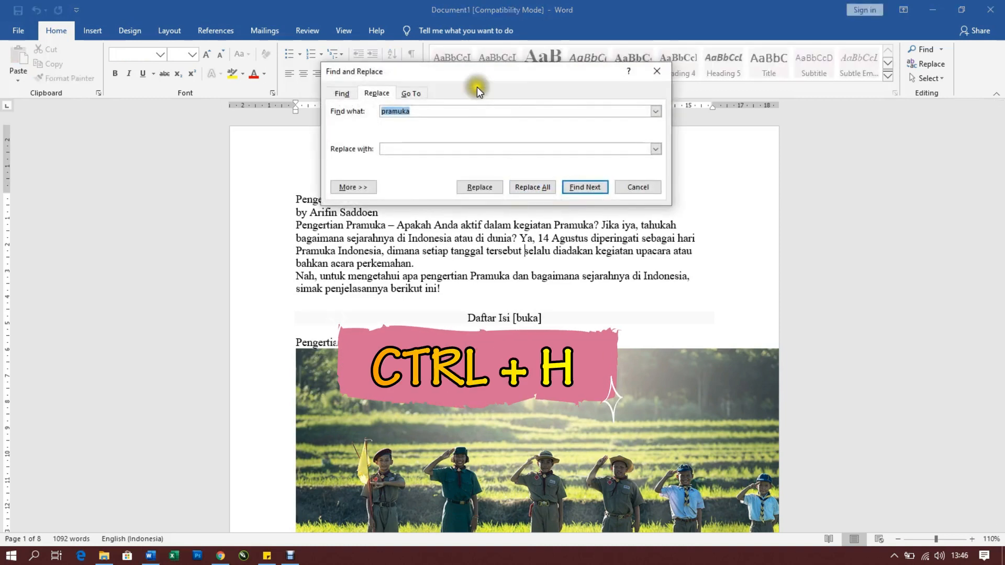
drag(470, 78, 305, 101)
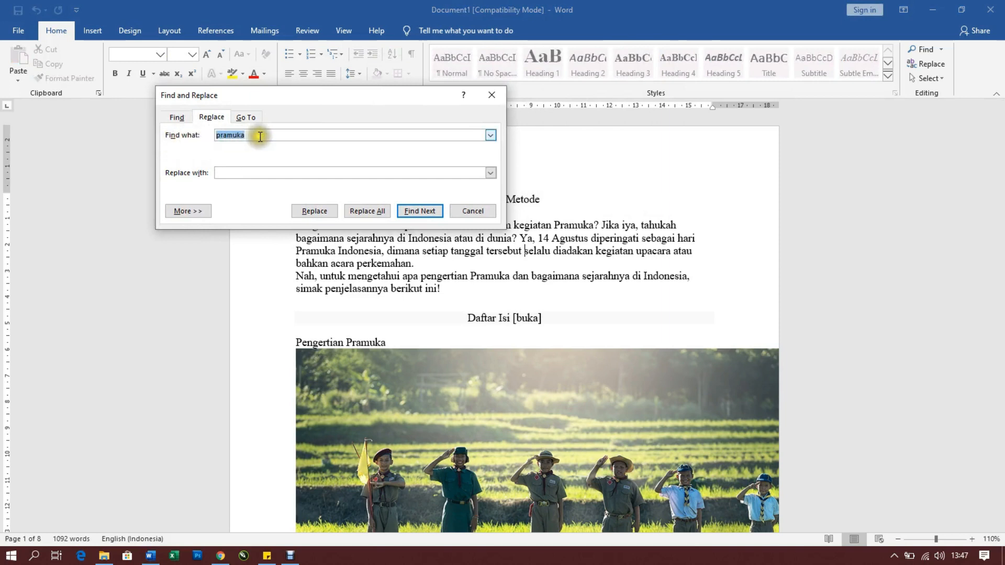
drag(278, 93, 219, 112)
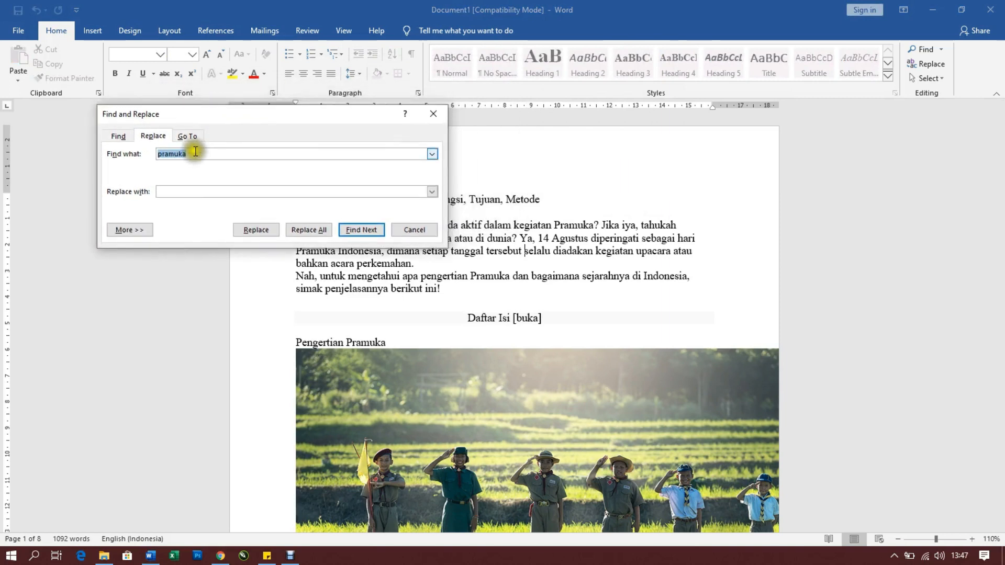
drag(195, 155, 157, 154)
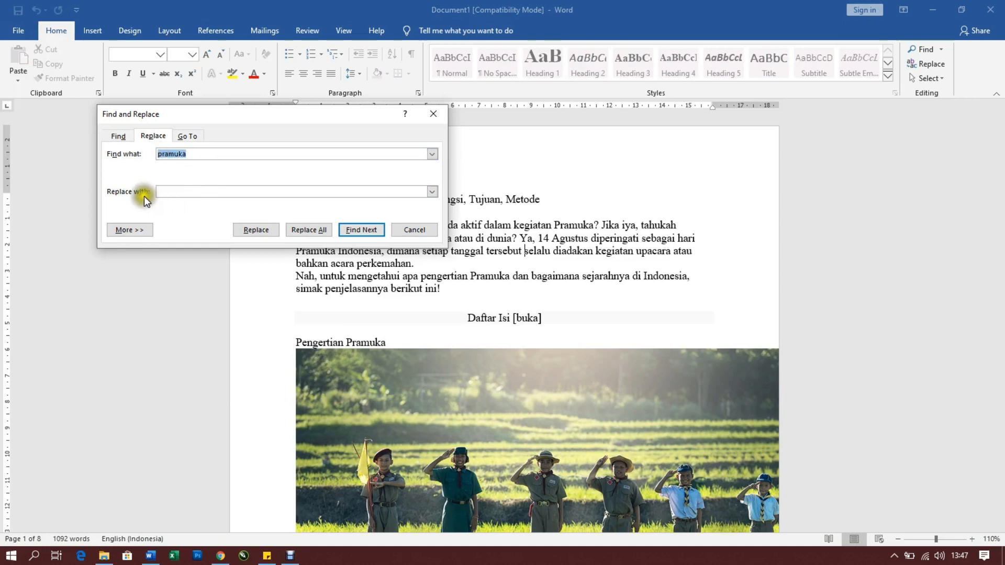
click(176, 195)
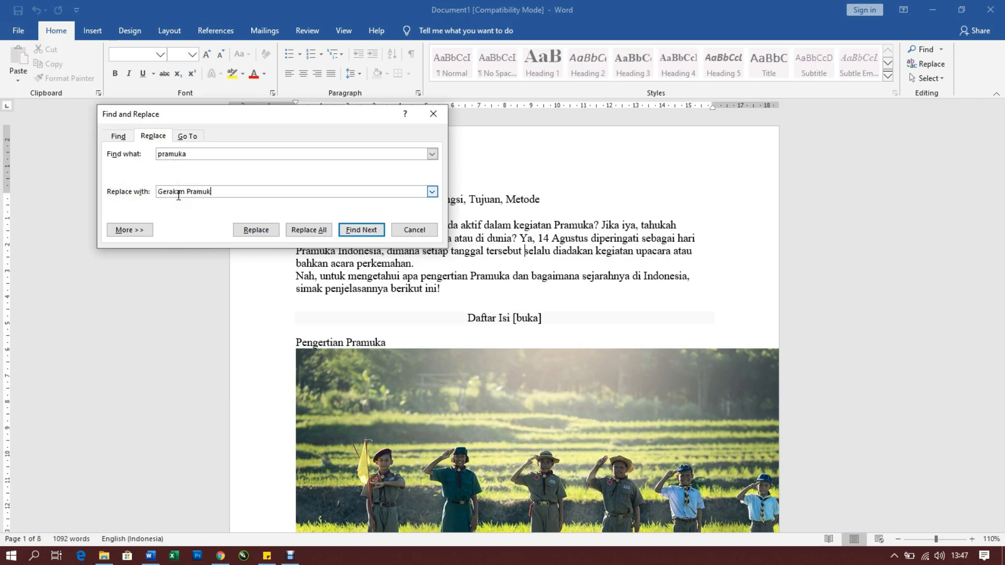
click(312, 231)
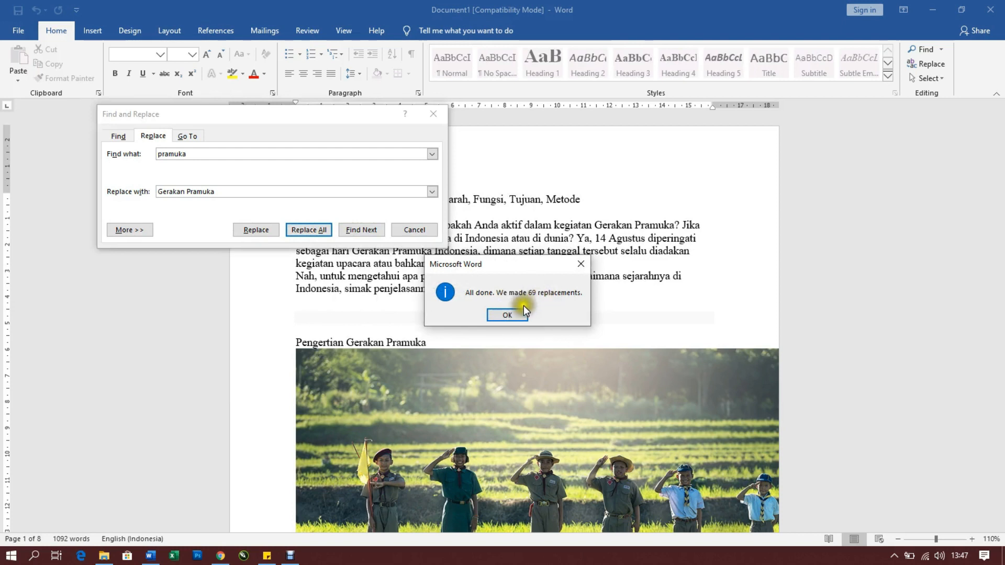
click(507, 315)
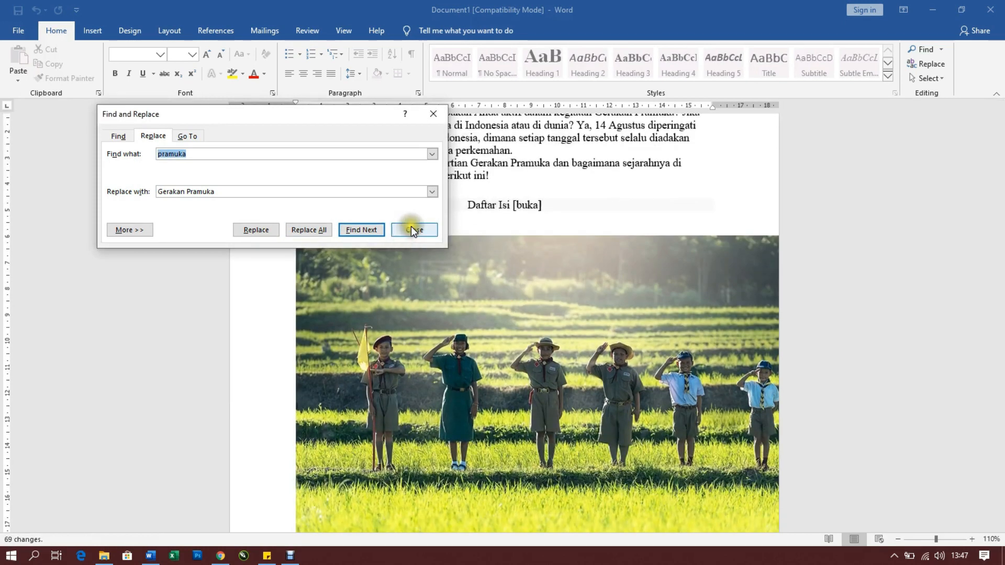
click(412, 230)
Check the replaced "Gerakan Pramuka" wording in the title, the opening paragraphs and the following pages
drag(999, 150, 1000, 117)
drag(602, 225, 674, 226)
click(671, 227)
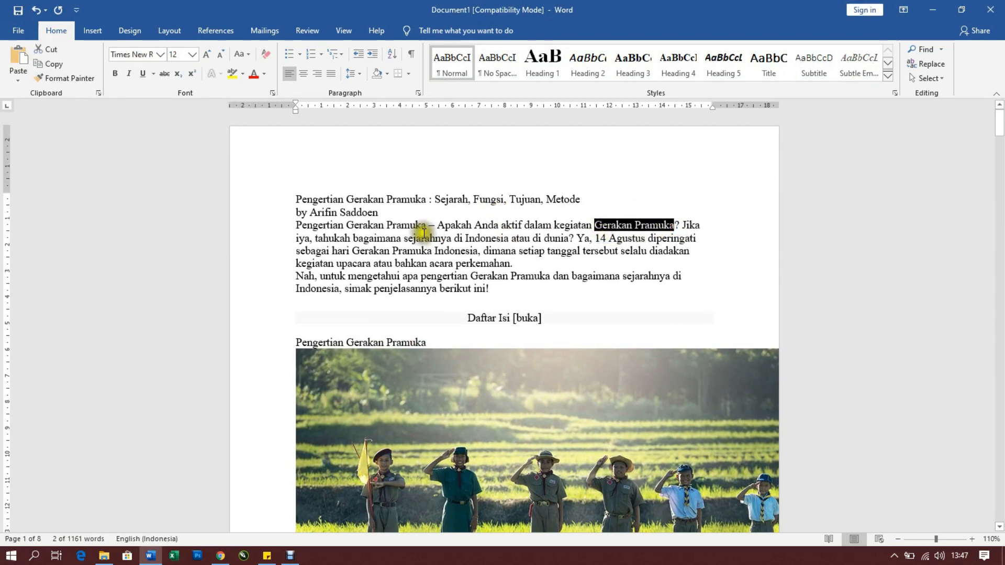
click(347, 200)
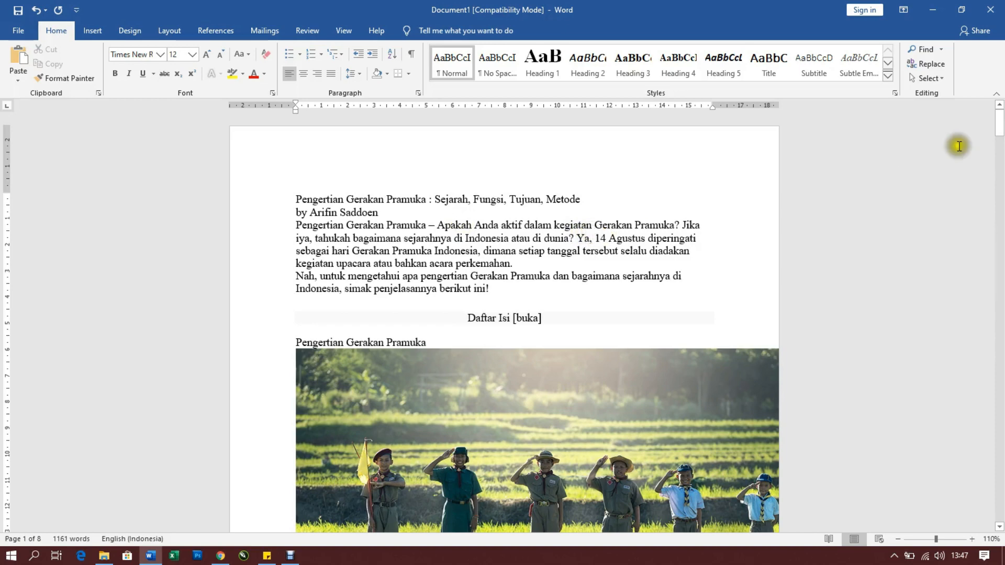
drag(1001, 123, 1001, 205)
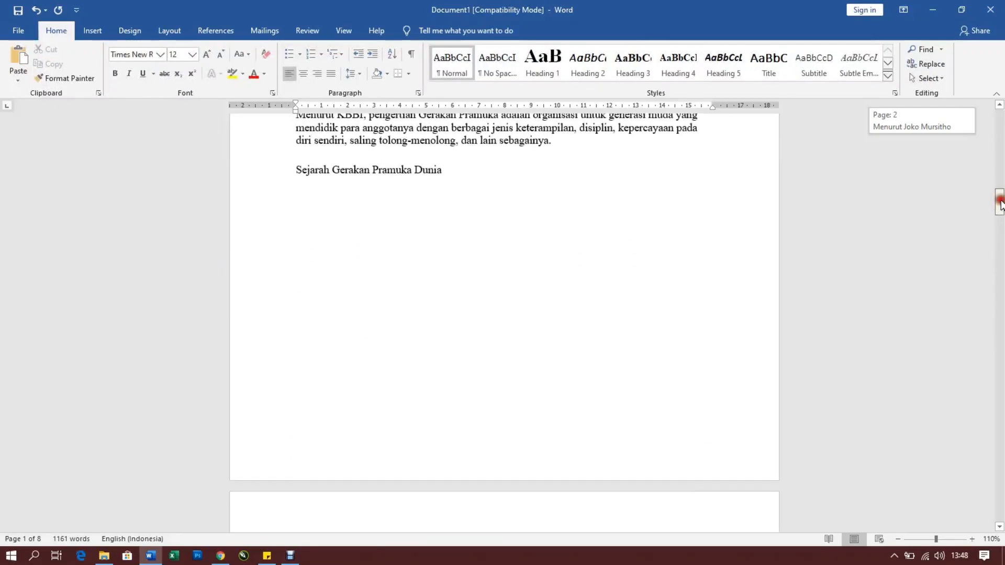
drag(1001, 204, 1001, 111)
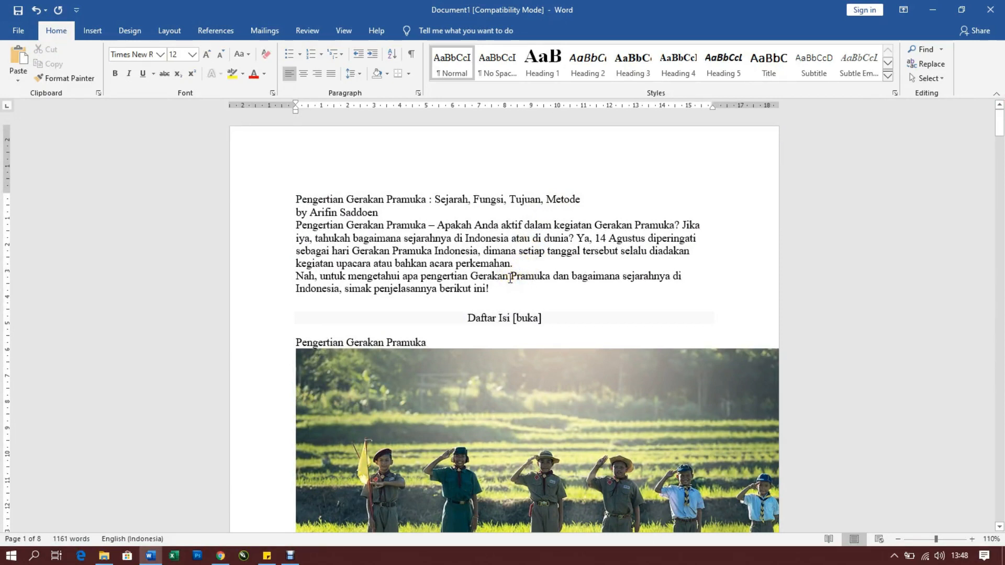
mouse_move(1000, 124)
mouse_down()
mouse_move(1001, 164)
mouse_move(1001, 137)
mouse_up()
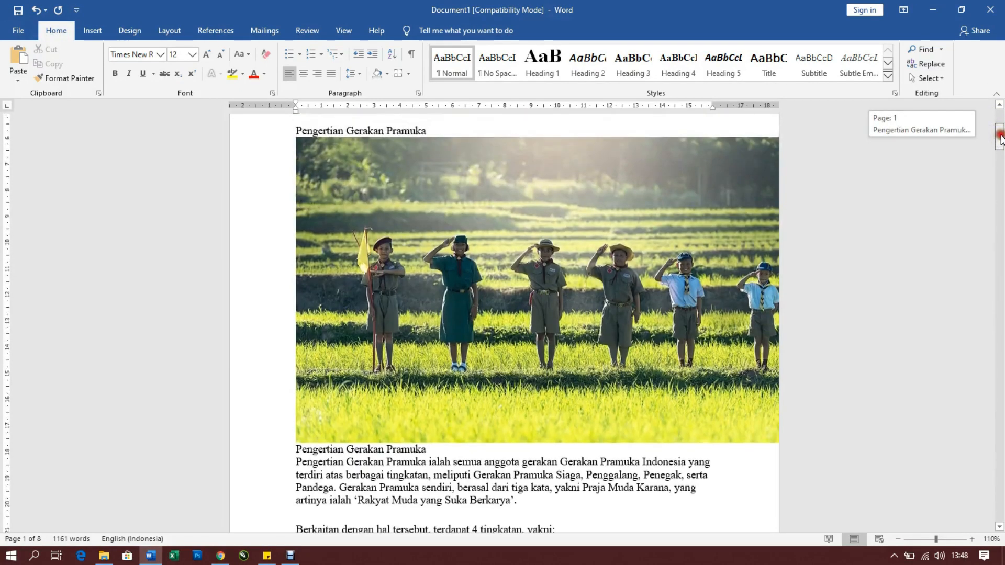
scroll(623, 273, up, 3)
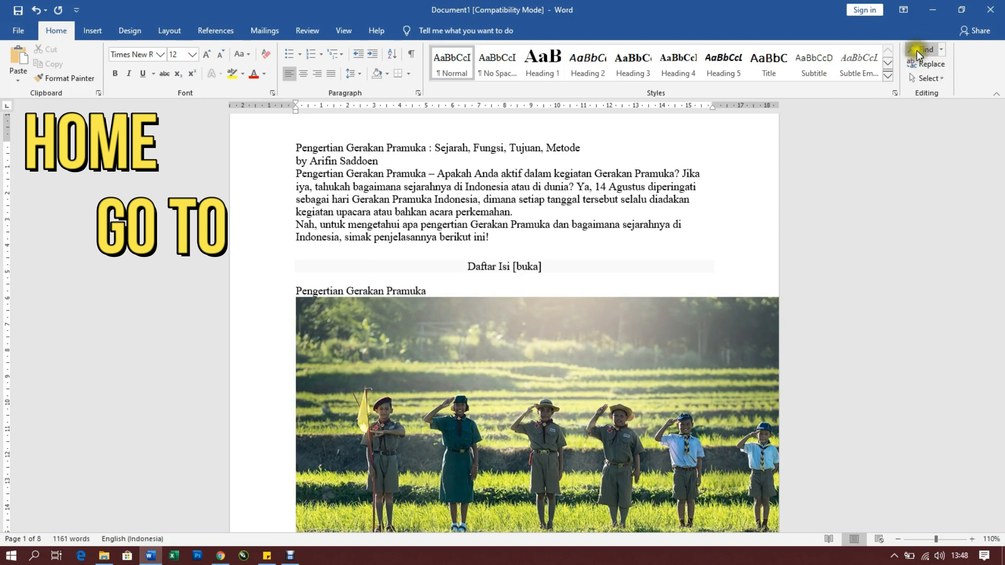
Use Go To to jump to page 7 of the document and look over the content there
click(942, 49)
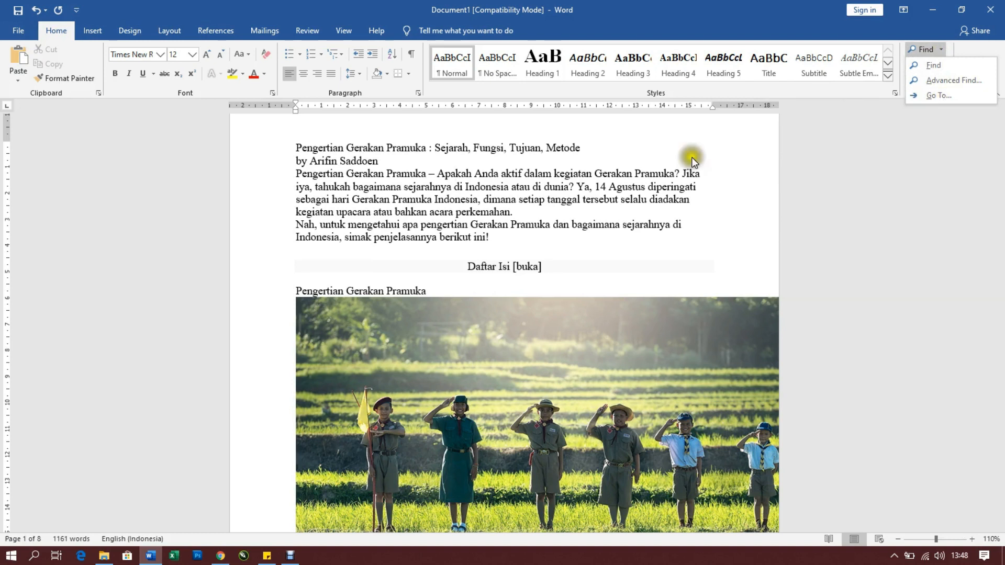
click(633, 176)
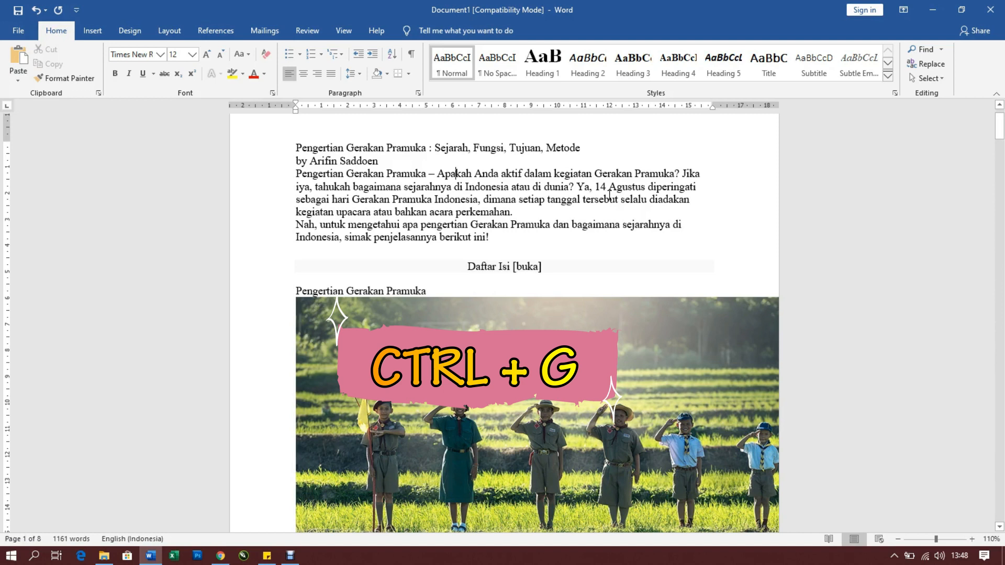
key(ctrl+g)
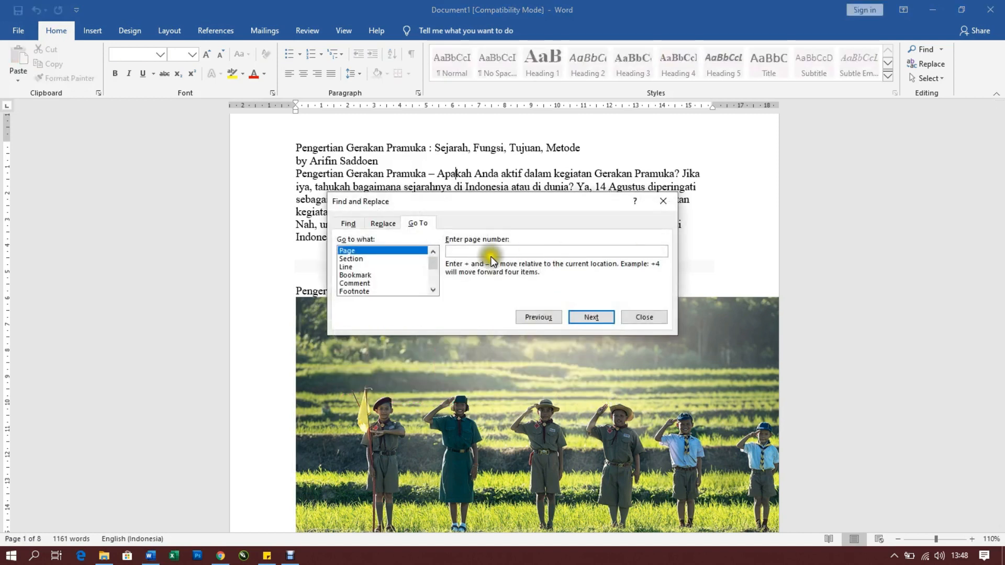
click(463, 259)
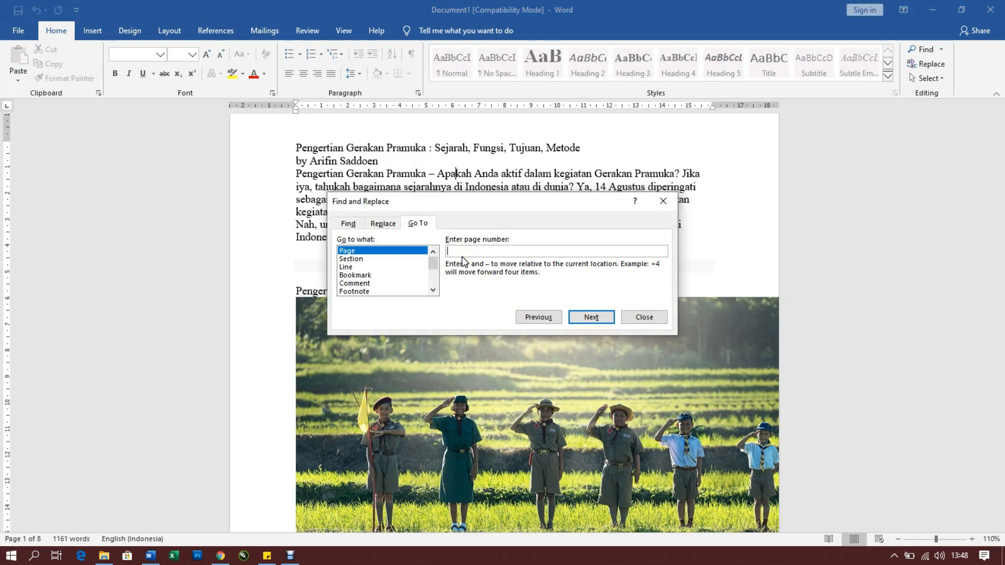
click(27, 539)
click(583, 318)
drag(611, 199, 470, 167)
scroll(796, 359, down, 2)
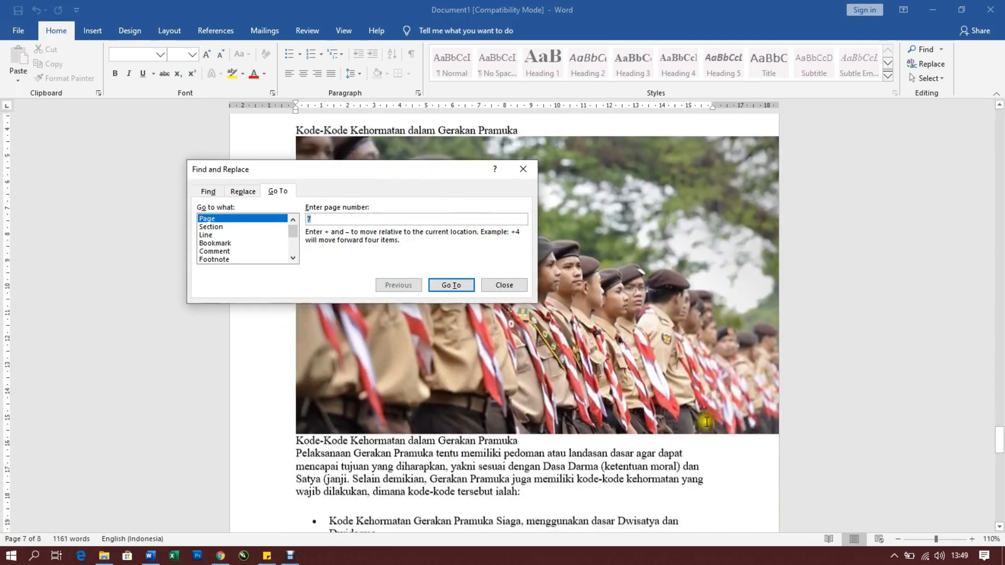
scroll(707, 422, down, 20)
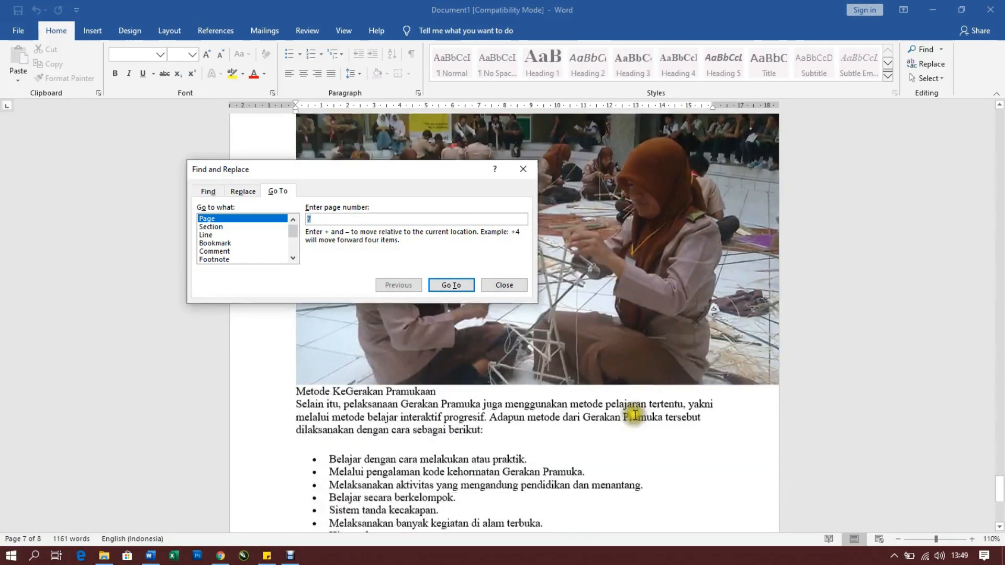
scroll(634, 415, down, 8)
scroll(630, 364, up, 15)
scroll(608, 225, up, 8)
scroll(524, 335, up, 2)
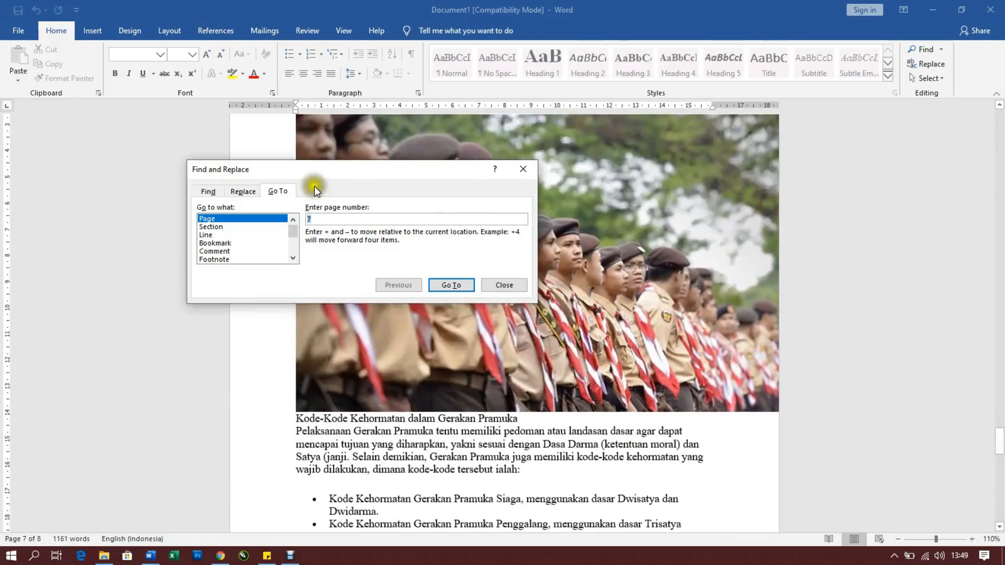
Return to page 1 with Go To and close the dialog
click(321, 219)
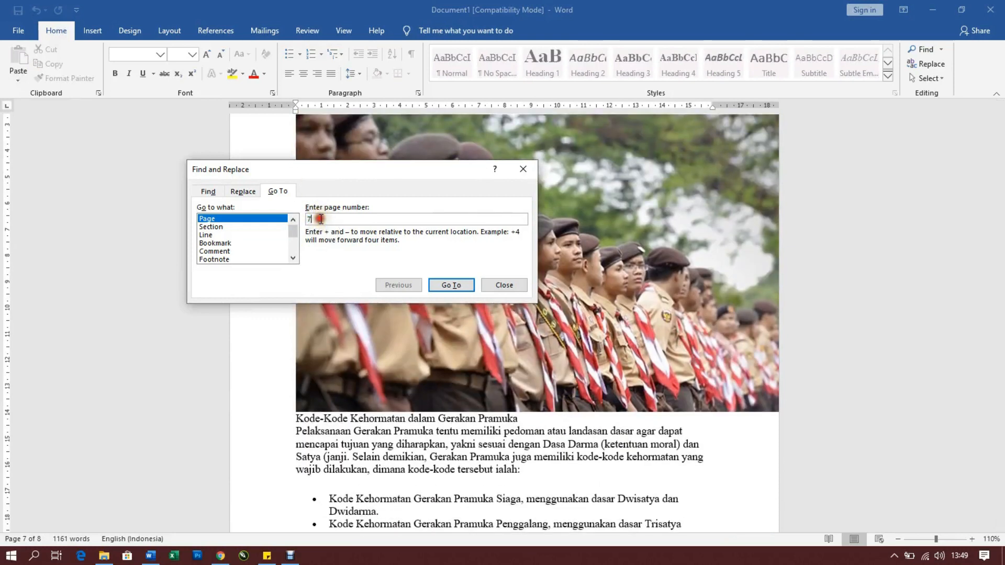
text(1)
click(450, 286)
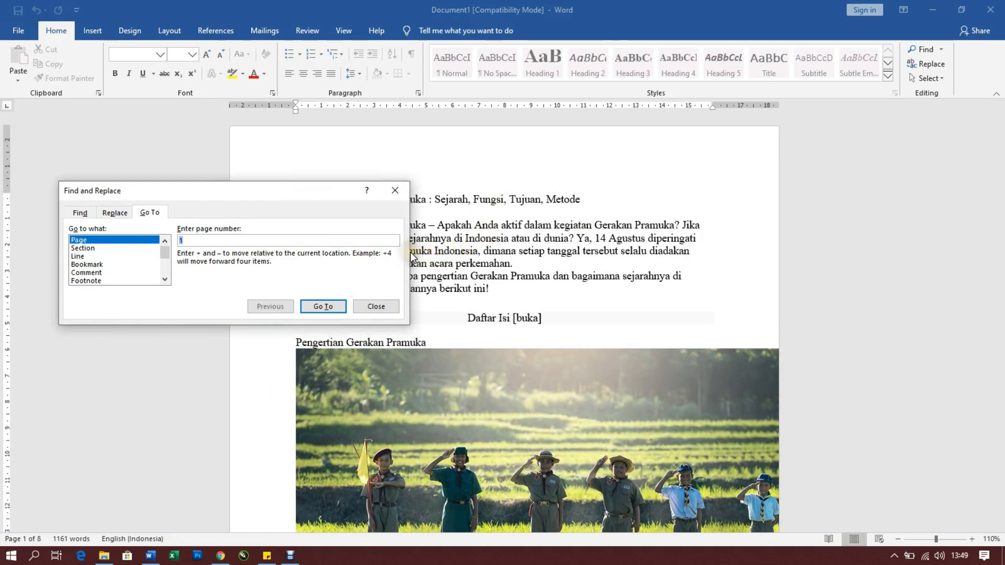
click(371, 307)
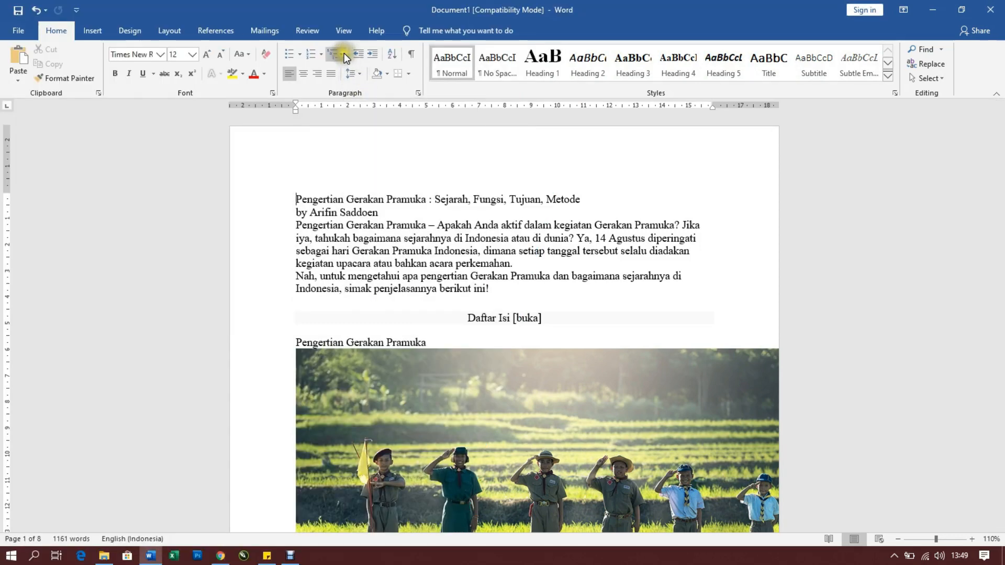
Split the document window into two panes and view different parts of page 1 in each pane
click(342, 32)
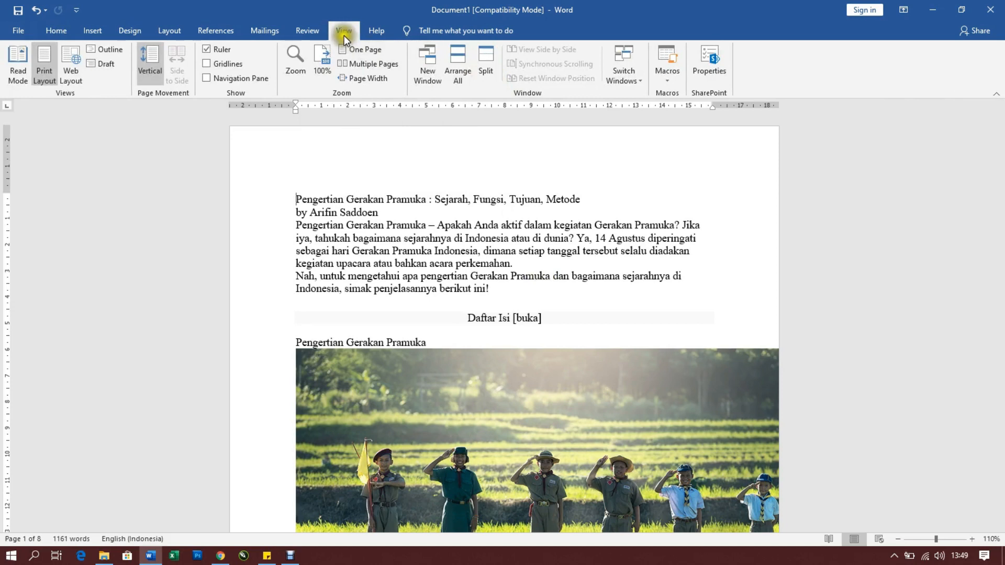
click(483, 67)
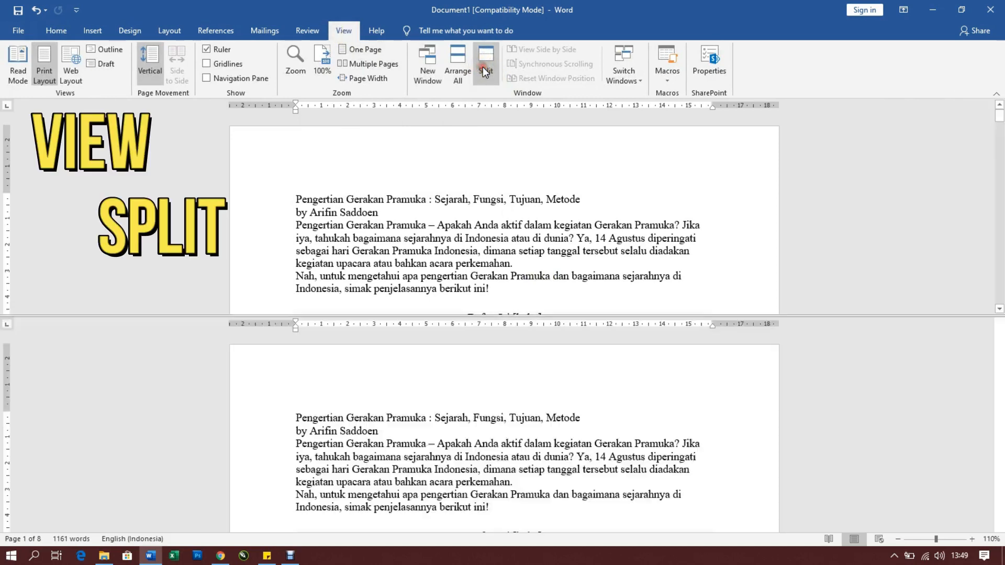
scroll(401, 251, down, 5)
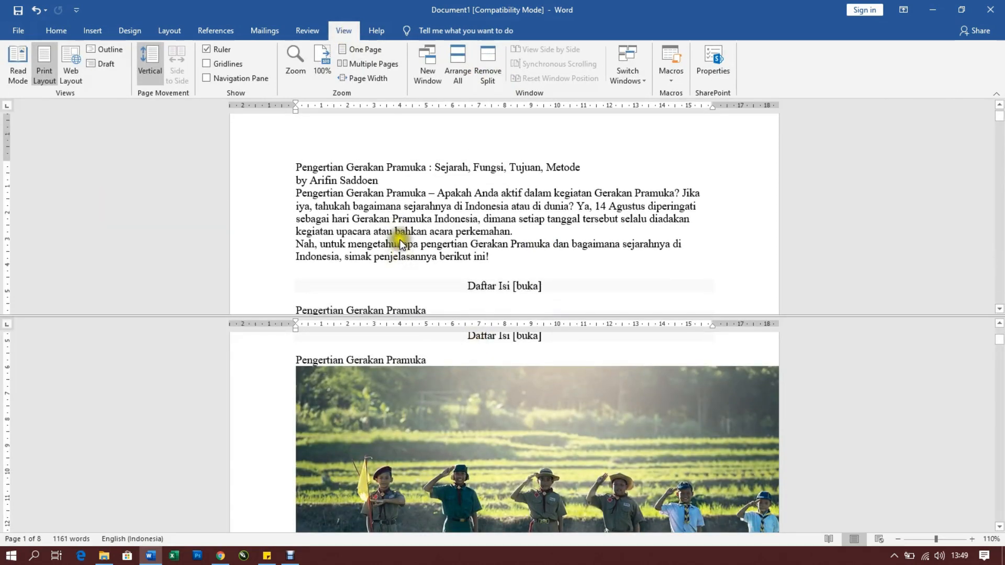
scroll(424, 222, up, 3)
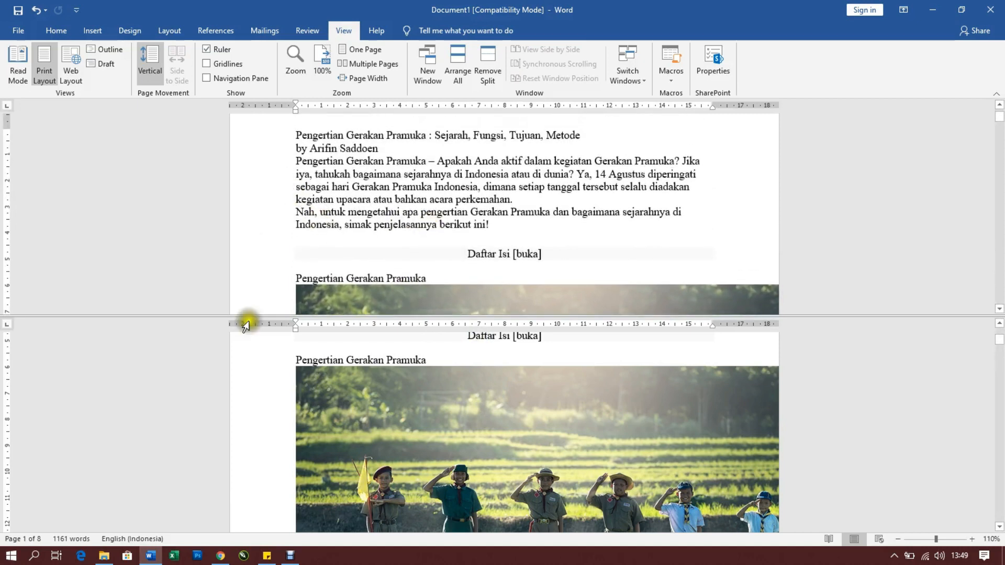
scroll(508, 231, up, 2)
scroll(508, 231, up, 1)
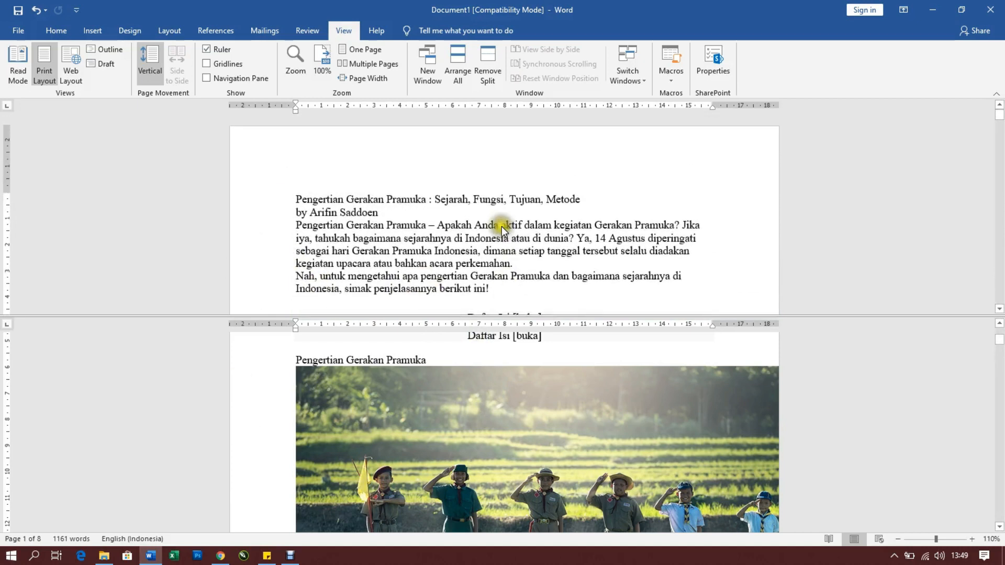
Add tab spacing and a colon at the end of the article's title line in the upper pane
click(302, 206)
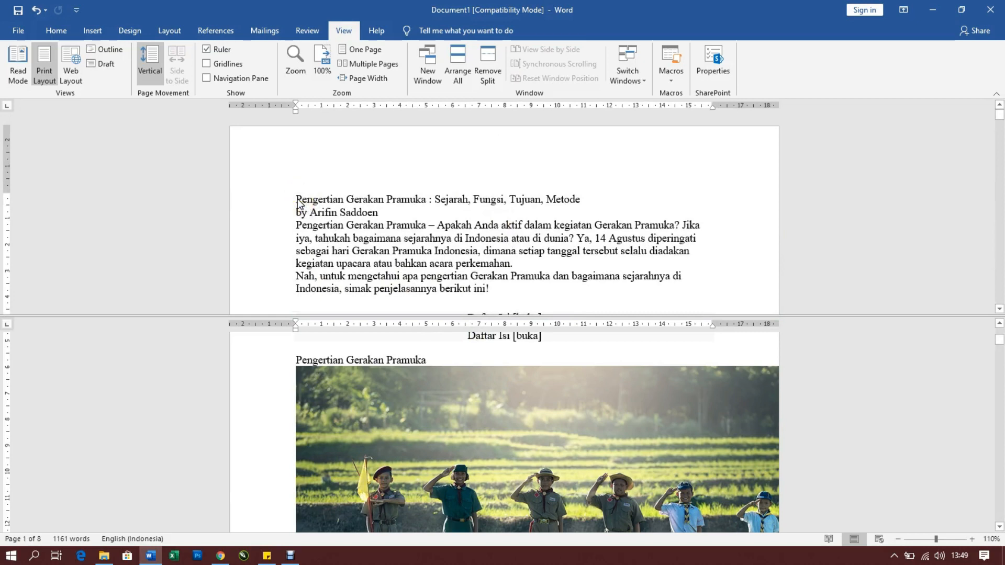
click(298, 201)
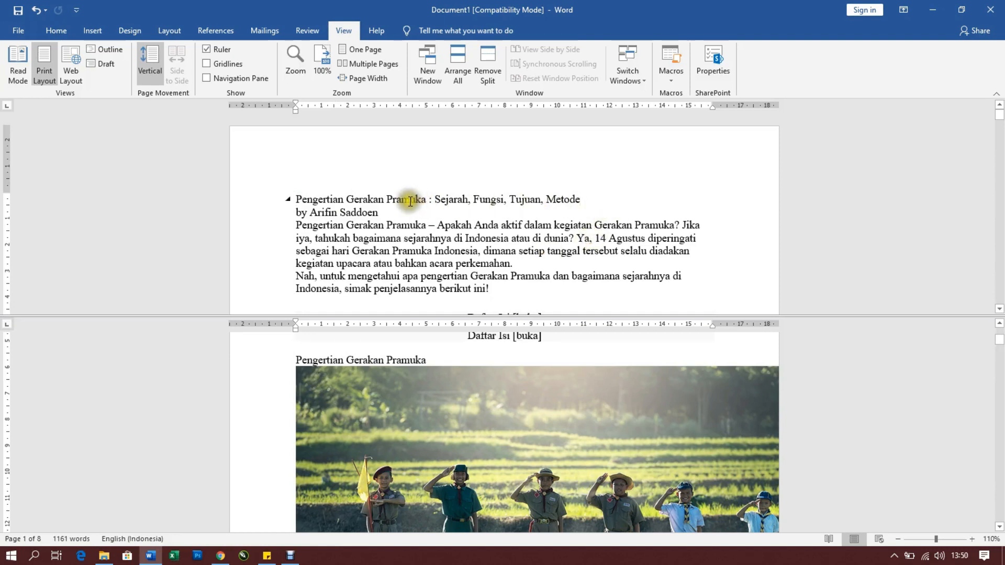
key(Tab)
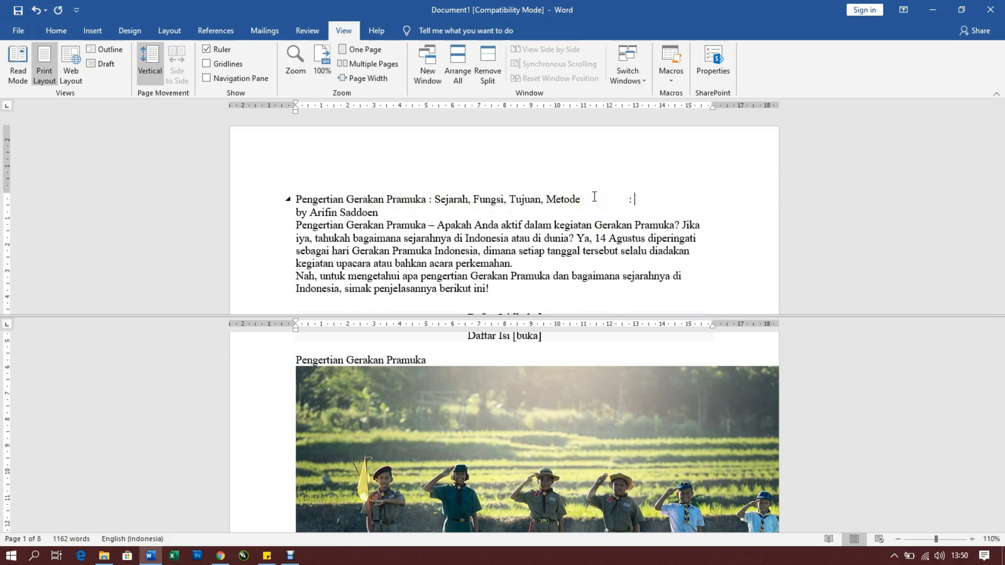
Compare the black-and-white photo further down the article with the title section using both panes, and place the cursor after the title line's final colon
scroll(585, 379, down, 10)
scroll(440, 412, down, 8)
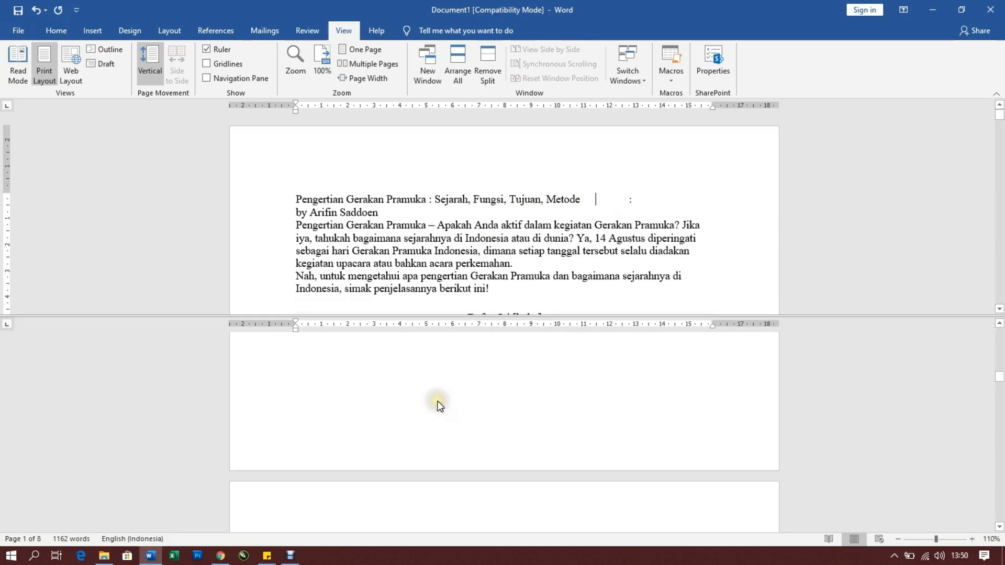
scroll(439, 405, down, 8)
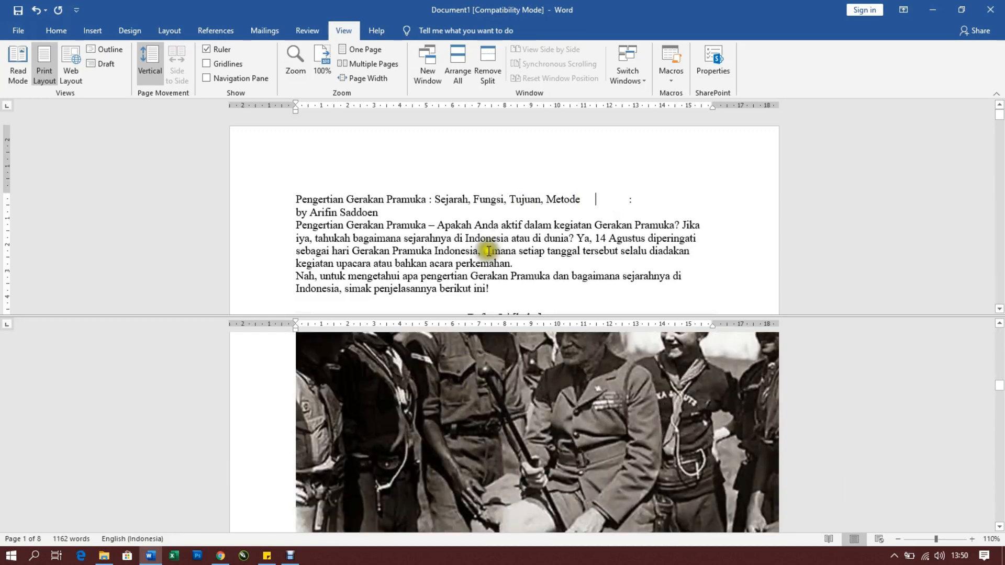
scroll(472, 215, down, 3)
scroll(472, 209, down, 4)
scroll(478, 193, up, 4)
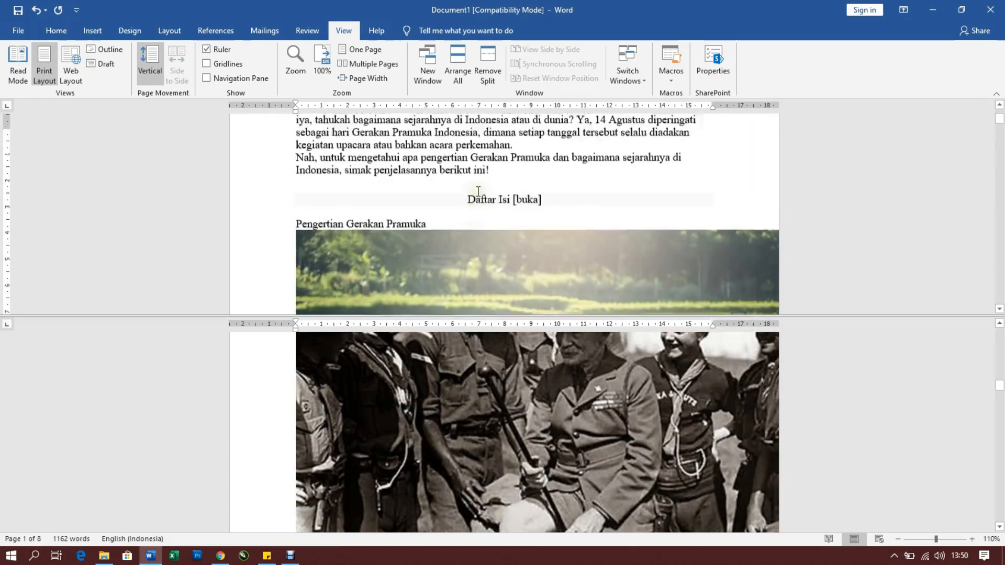
scroll(478, 192, up, 3)
click(643, 201)
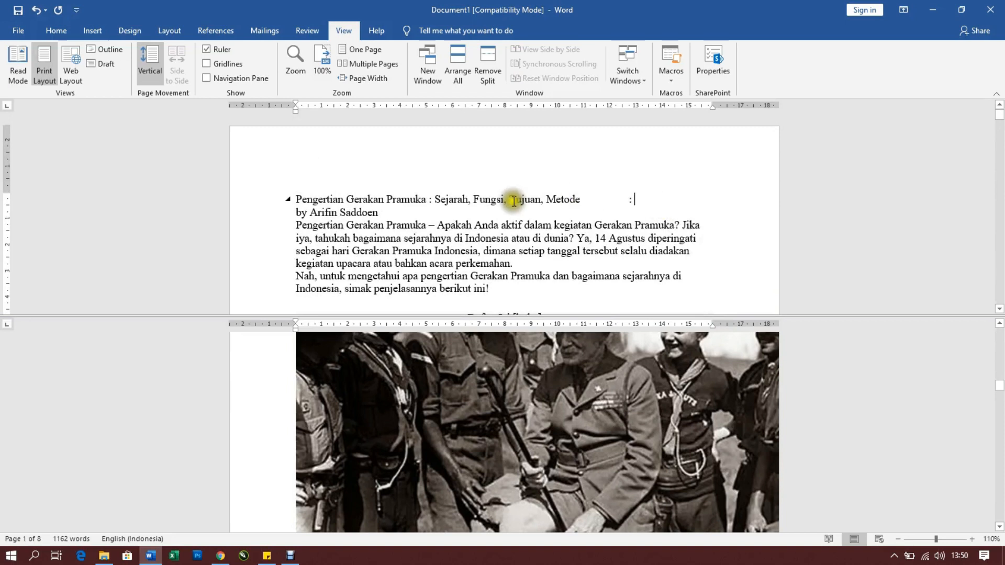
Remove the window split and return the document to a single pane
drag(334, 202, 739, 201)
click(659, 202)
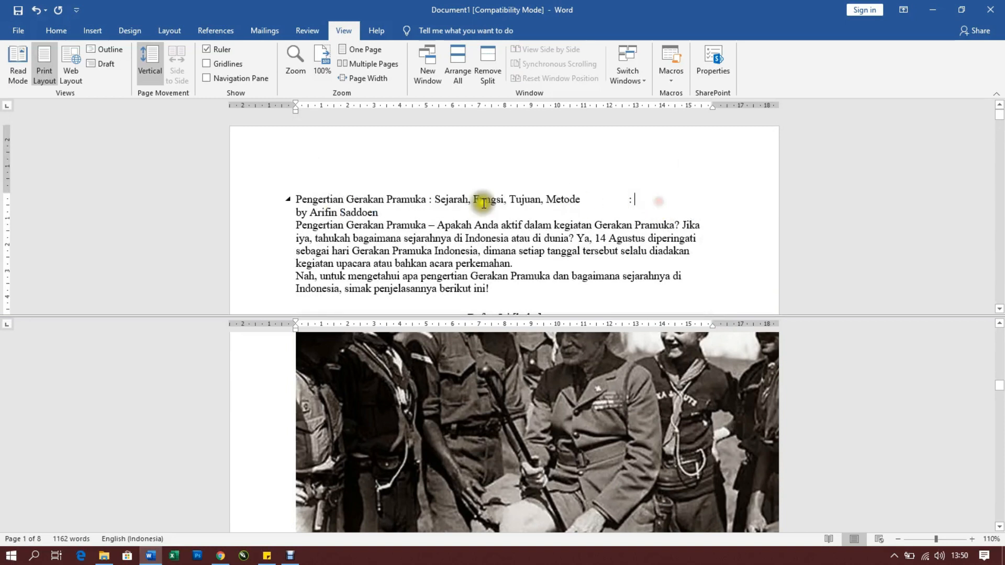
click(336, 169)
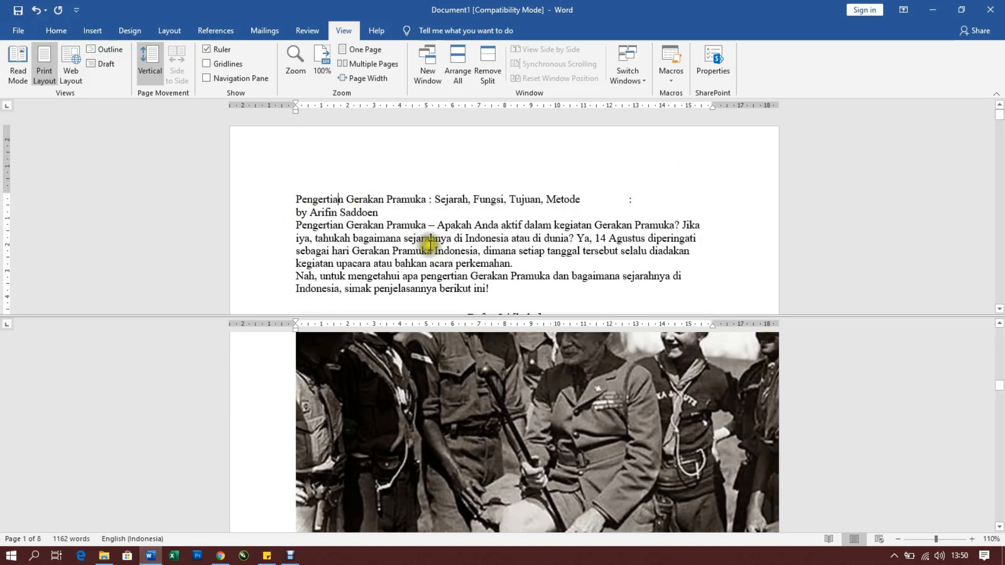
click(493, 63)
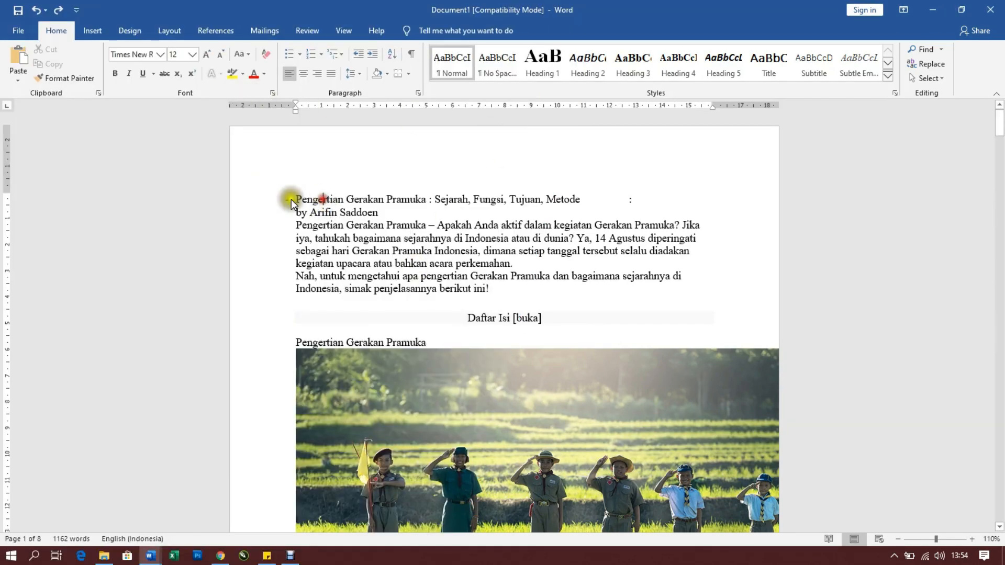
drag(297, 199, 478, 252)
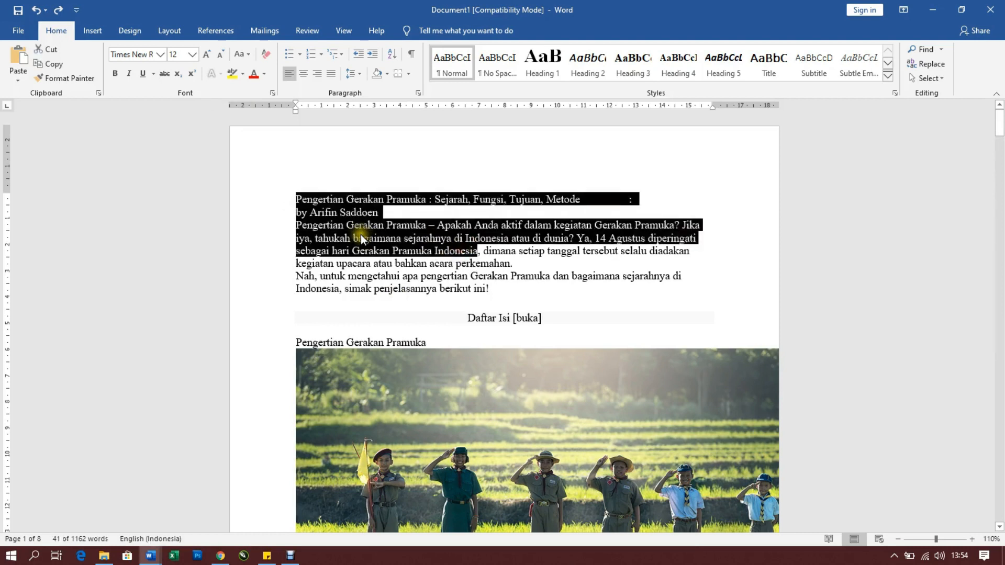
click(337, 215)
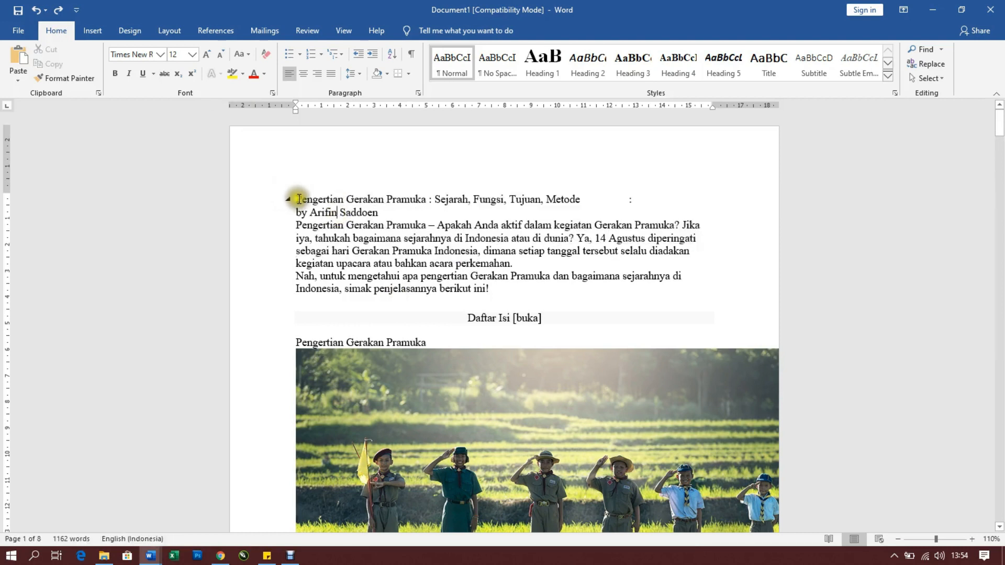
drag(297, 199, 725, 241)
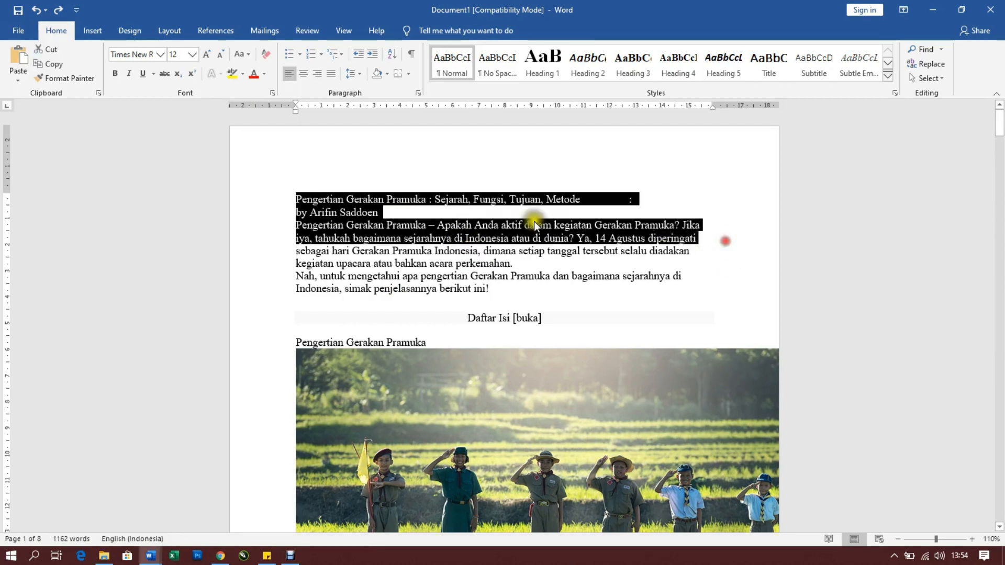
click(498, 220)
drag(297, 199, 685, 240)
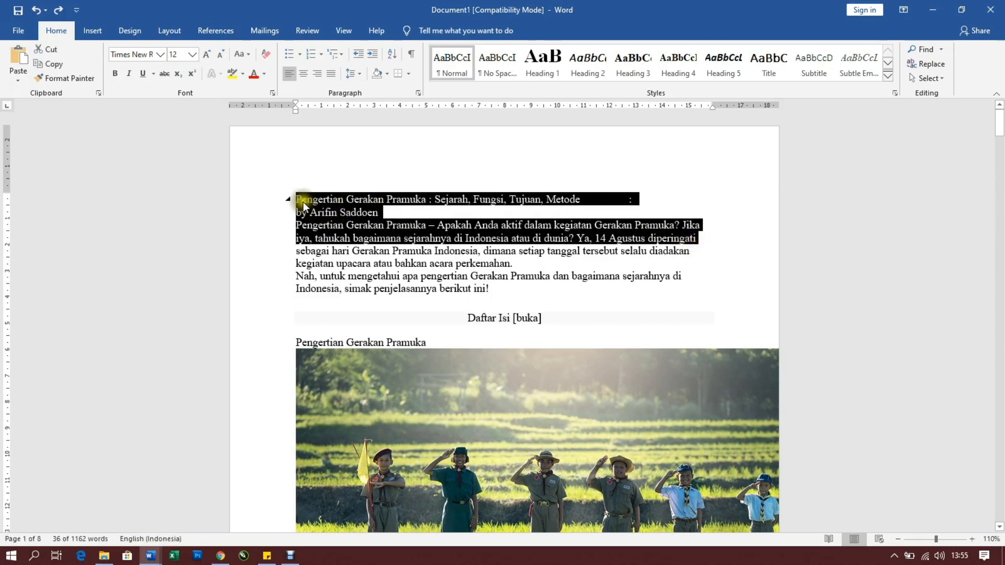
click(417, 210)
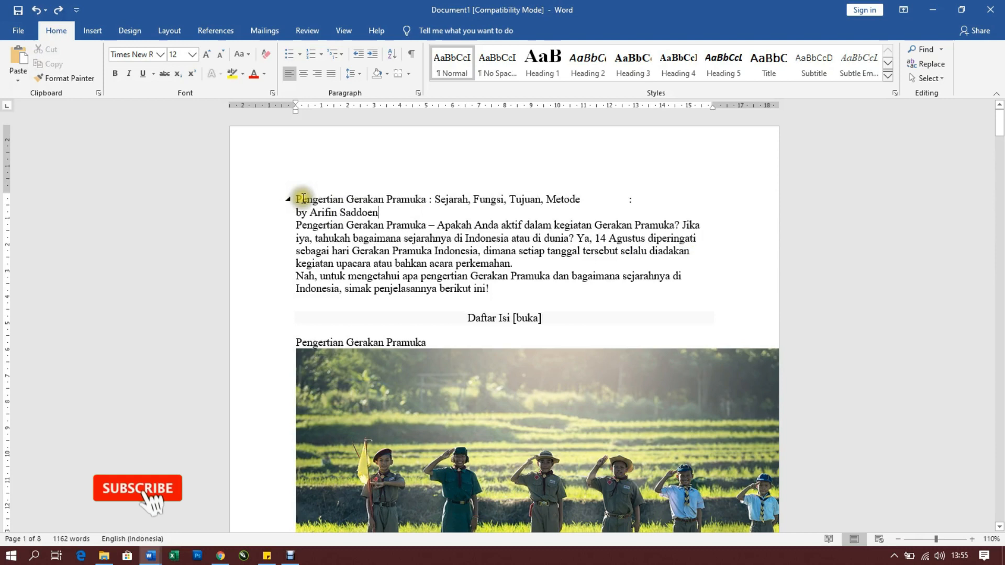
Look through the article from the title line on page 1 to the paragraphs on page 2, and return to the title
drag(302, 198, 646, 197)
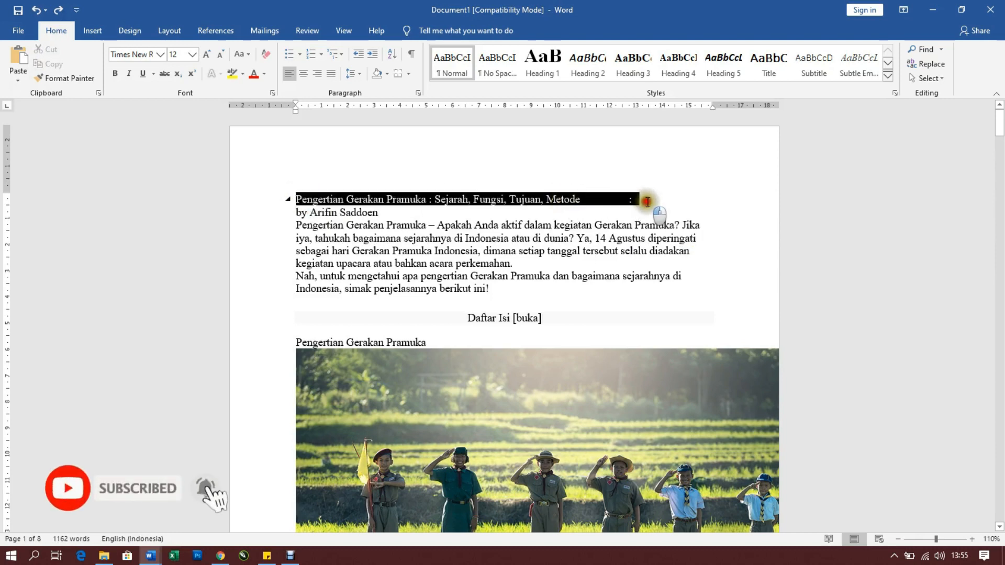
scroll(433, 248, down, 1)
scroll(398, 314, down, 6)
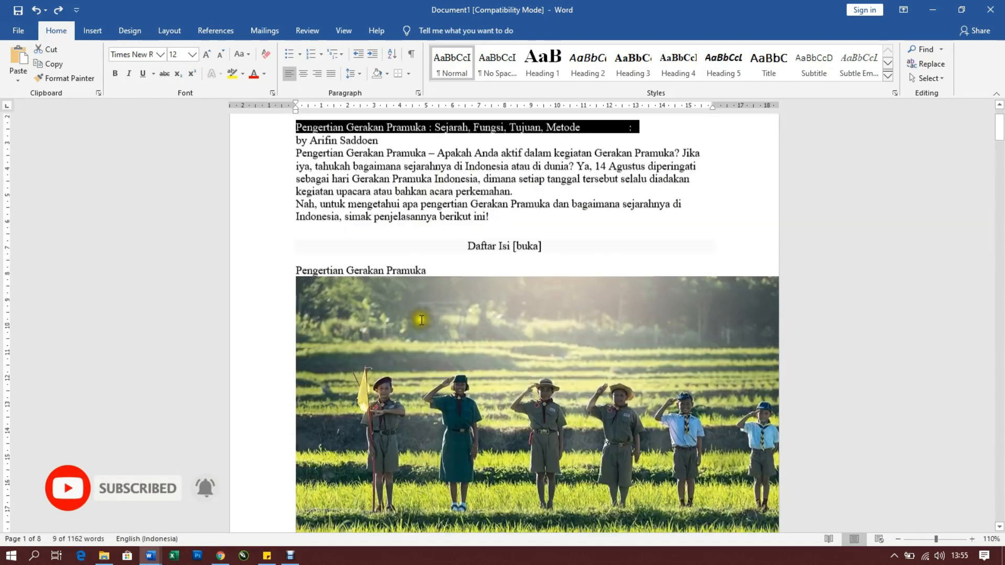
scroll(335, 377, down, 1)
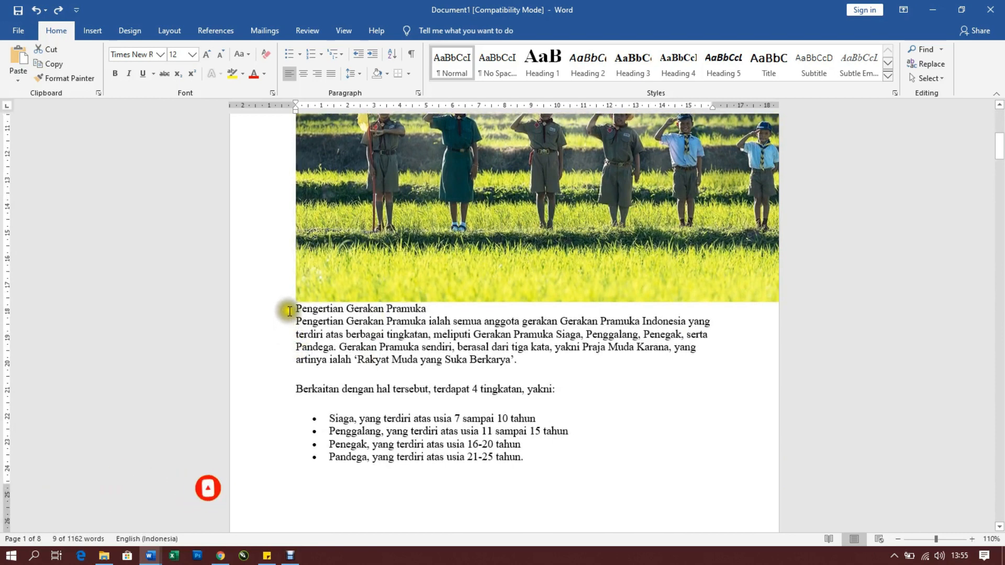
scroll(404, 442, down, 8)
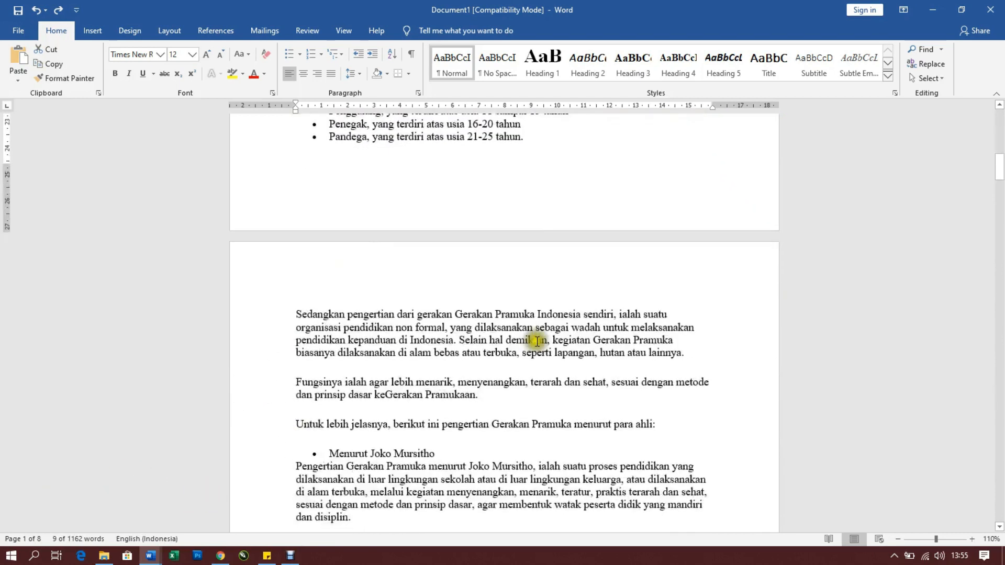
scroll(530, 287, up, 9)
scroll(529, 287, up, 6)
click(527, 204)
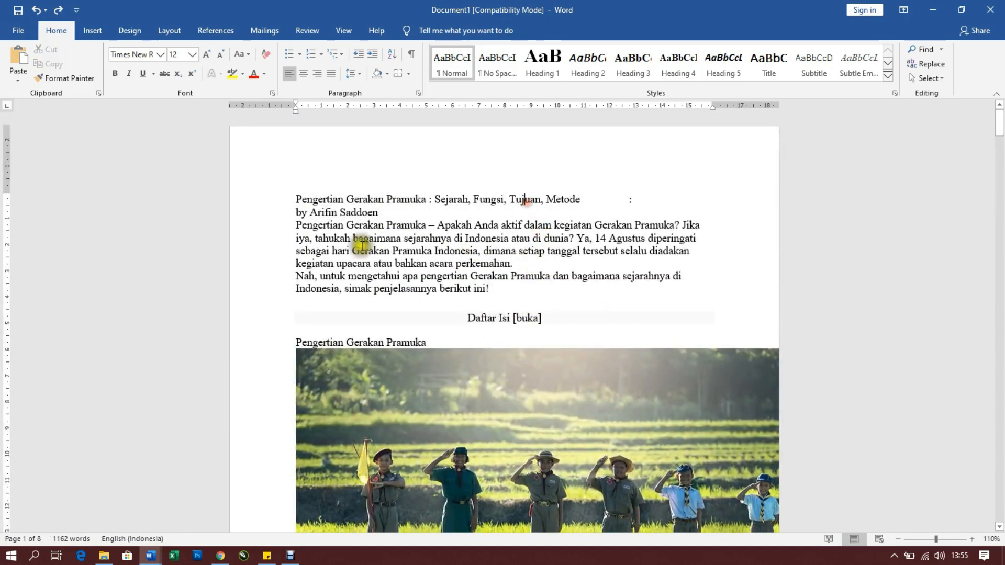
Cut the whole article title line at the top of page 1 into the Spike
click(294, 199)
drag(297, 199, 790, 198)
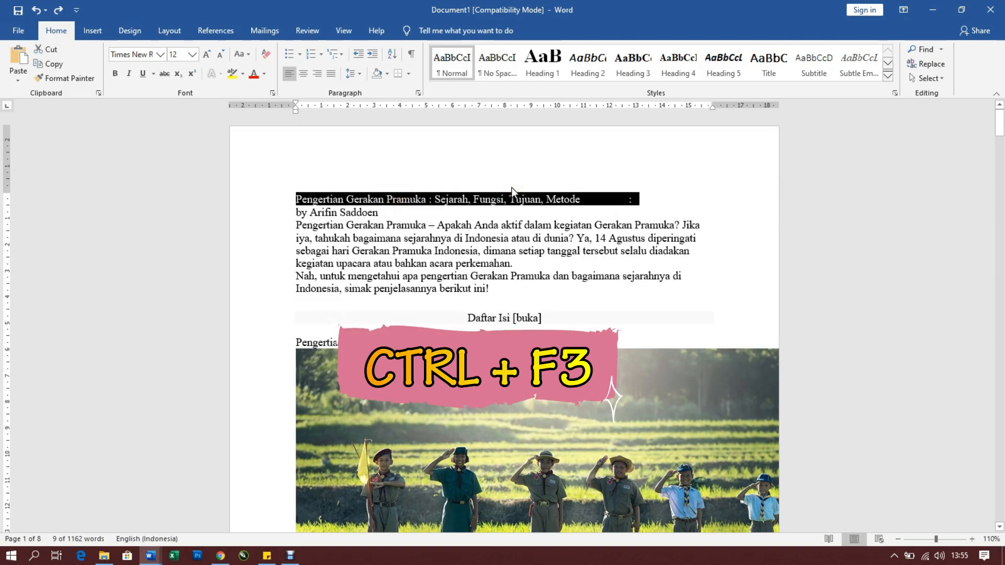
key(ctrl+F3)
Add the first two lines of page 2, "pendidikan kepanduan di Indonesia" through "hutan atau lainnya.", to the Spike by cutting them
scroll(447, 217, down, 8)
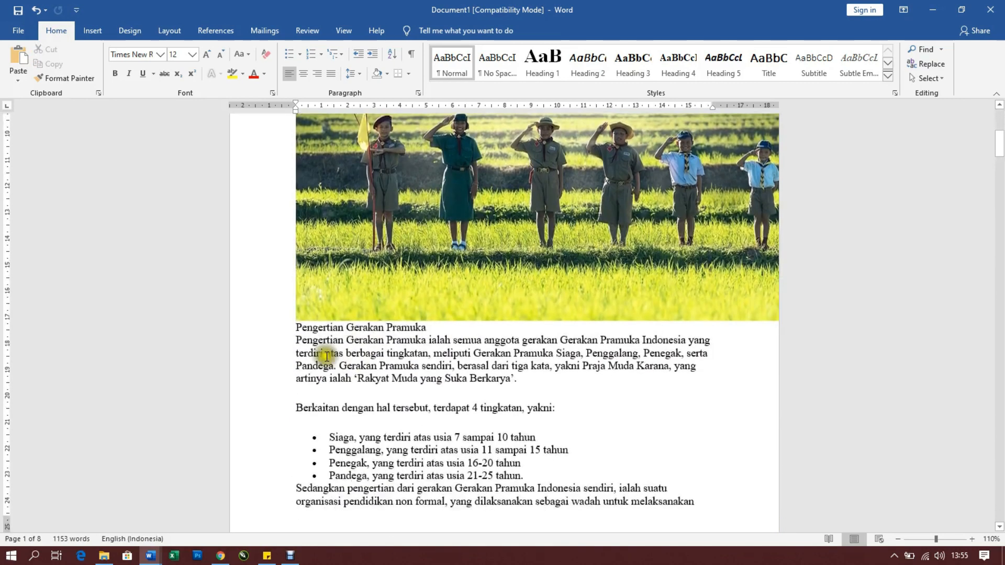
scroll(306, 405, down, 8)
click(294, 346)
triple_click(496, 365)
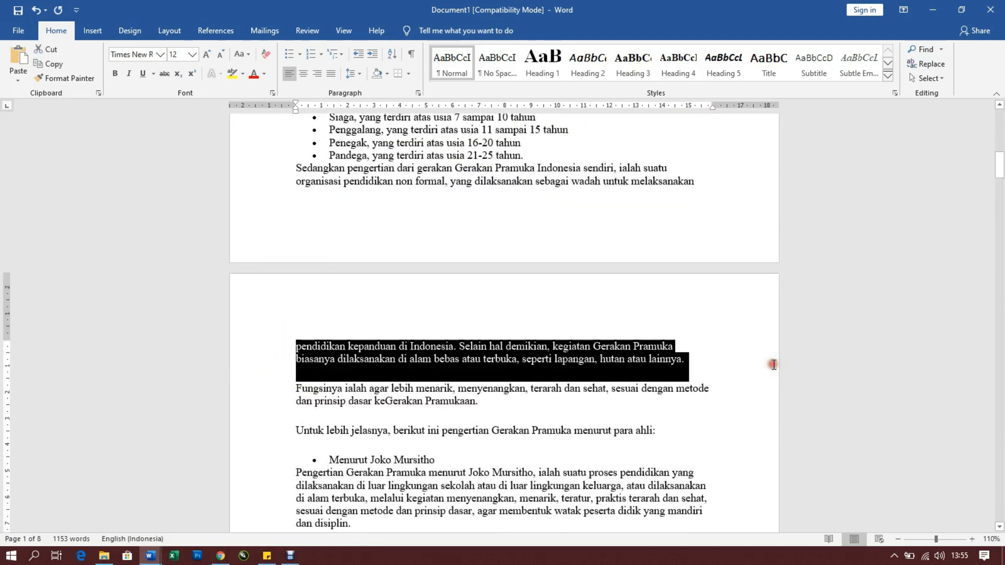
key(Delete)
Cut the "Kamus Besar Bahasa Indonesia (KBBI)" bullet and its paragraph on page 2 into the Spike
scroll(265, 410, down, 4)
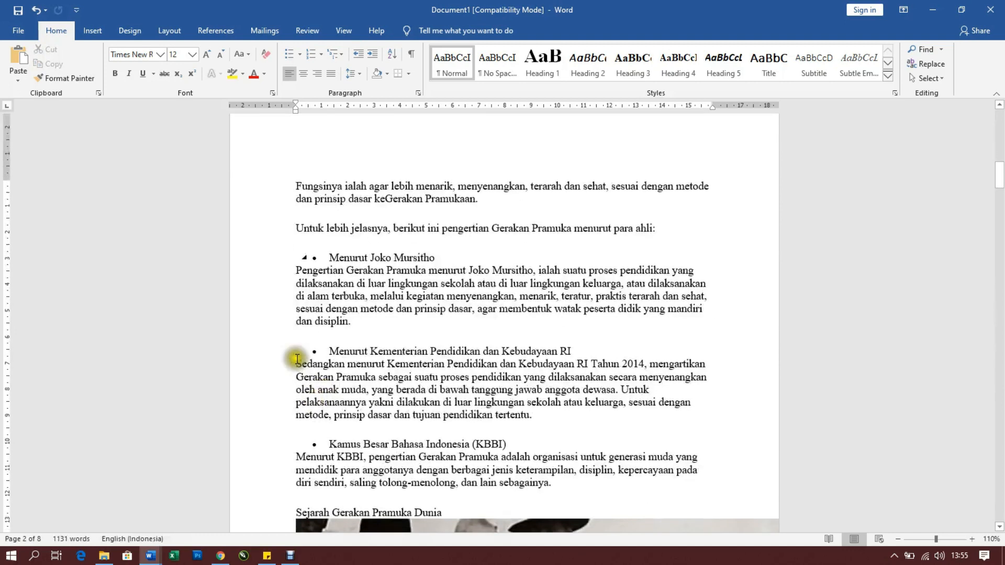
scroll(335, 350, down, 2)
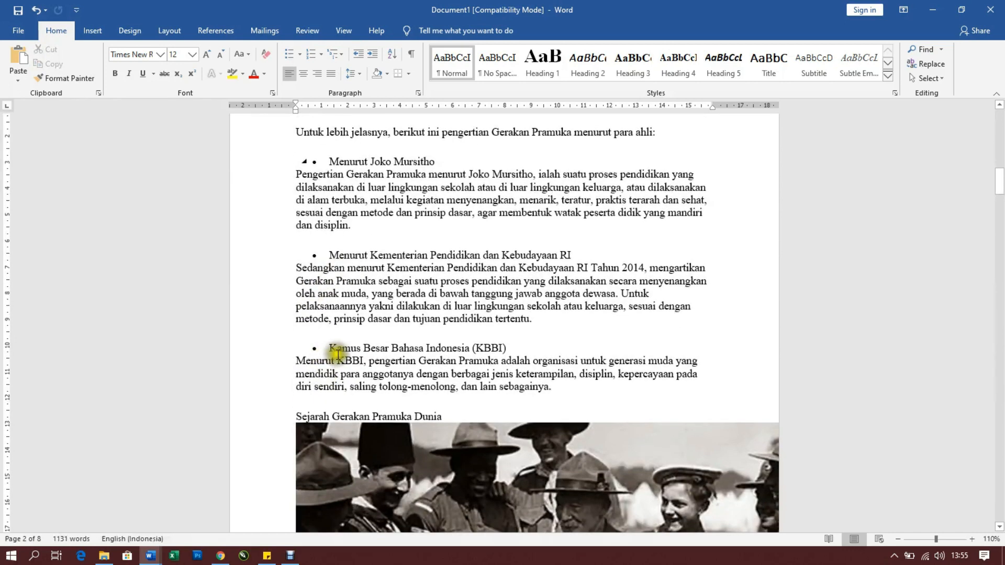
drag(327, 348, 642, 389)
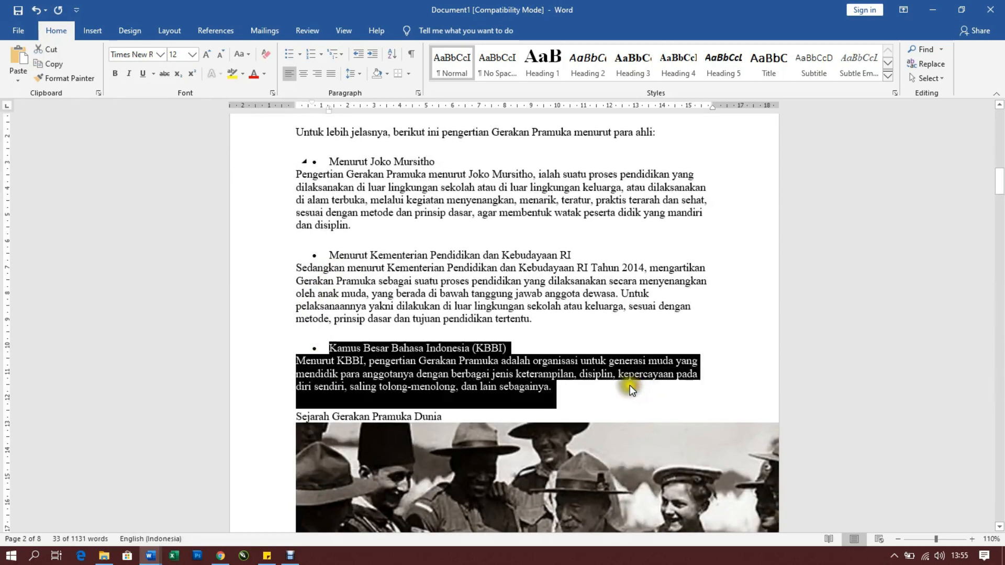
key(Delete)
Cut the two lines starting "Tahukah siapa bapak Gerakan Pramuka Dunia?" below the black-and-white photo into the Spike
scroll(599, 377, down, 6)
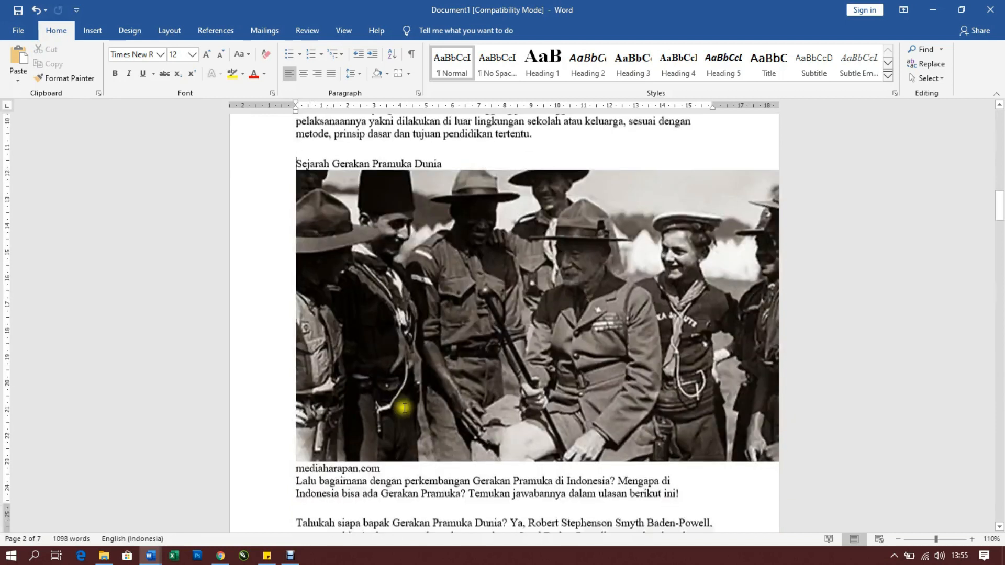
drag(294, 389, 730, 421)
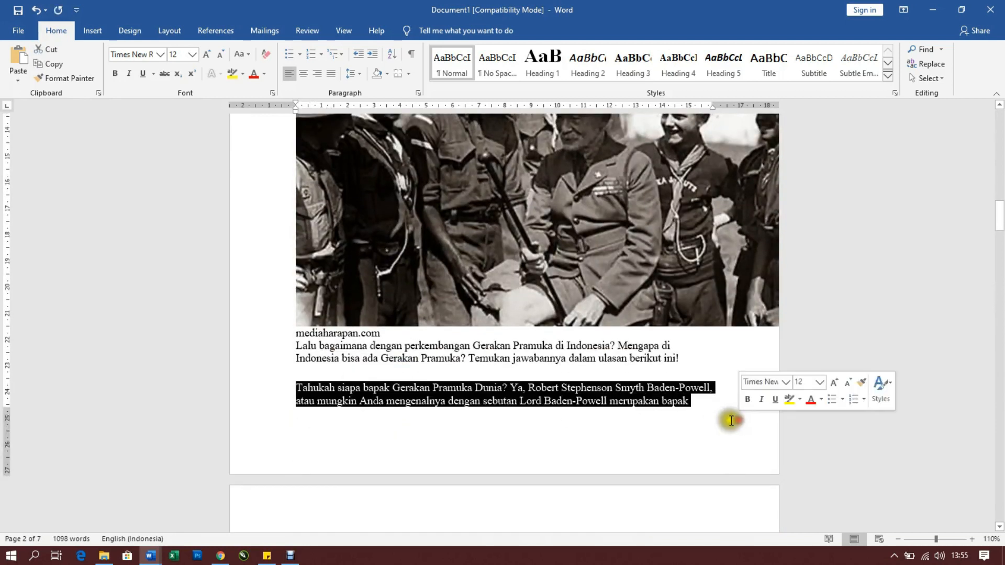
key(Delete)
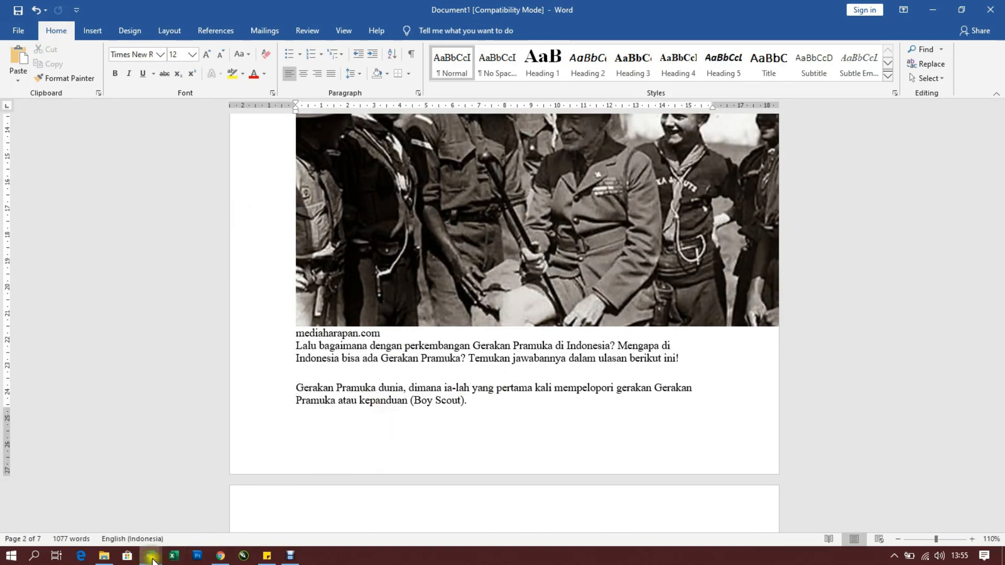
Switch to the blank Document2 and insert all the text collected in the Spike
mouse_move(152, 560)
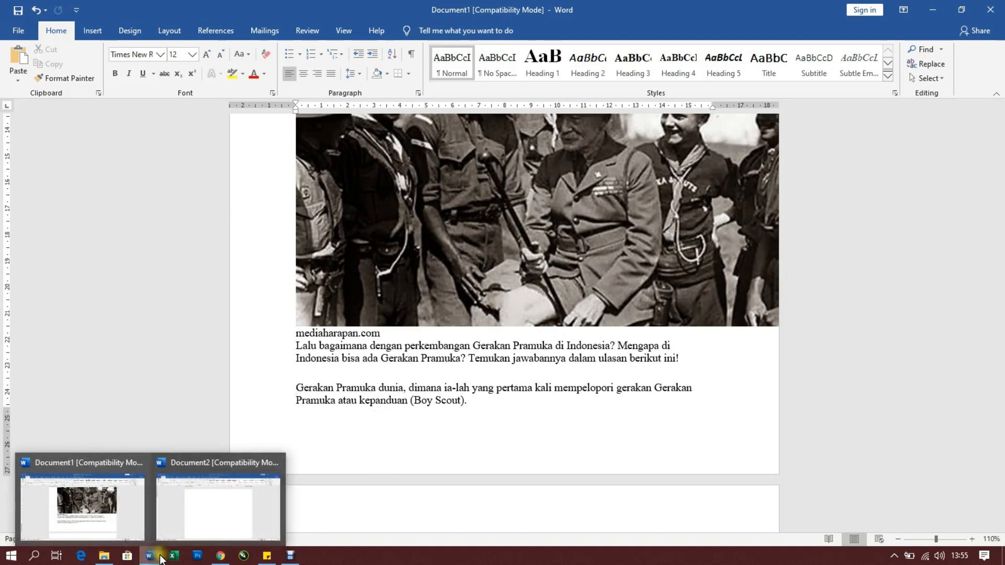
click(209, 505)
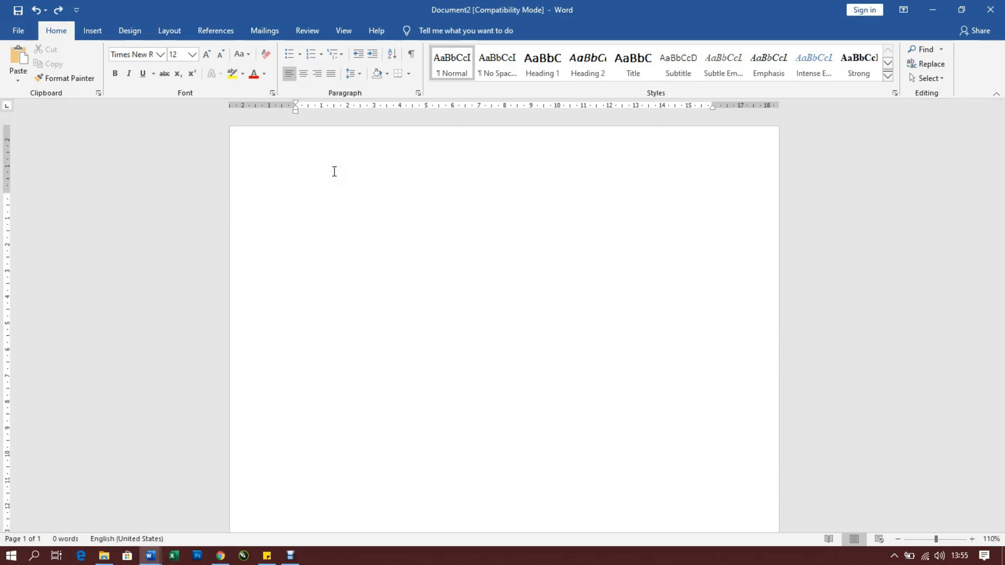
key(ctrl+shift+F3)
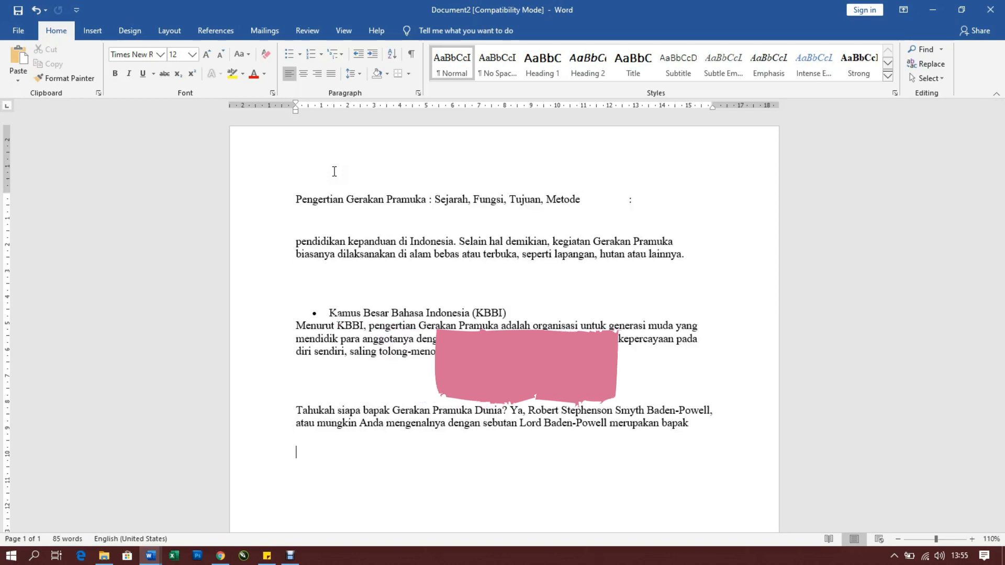
Examine the inserted passages in Document2, highlighting the title line, the individual passages and the whole text
click(247, 199)
double_click(267, 248)
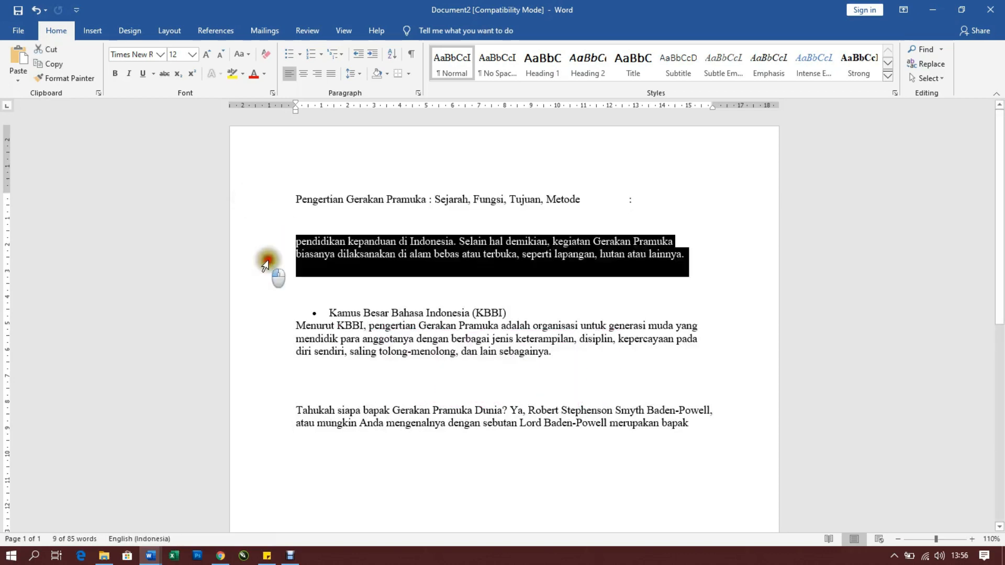
drag(275, 440, 264, 186)
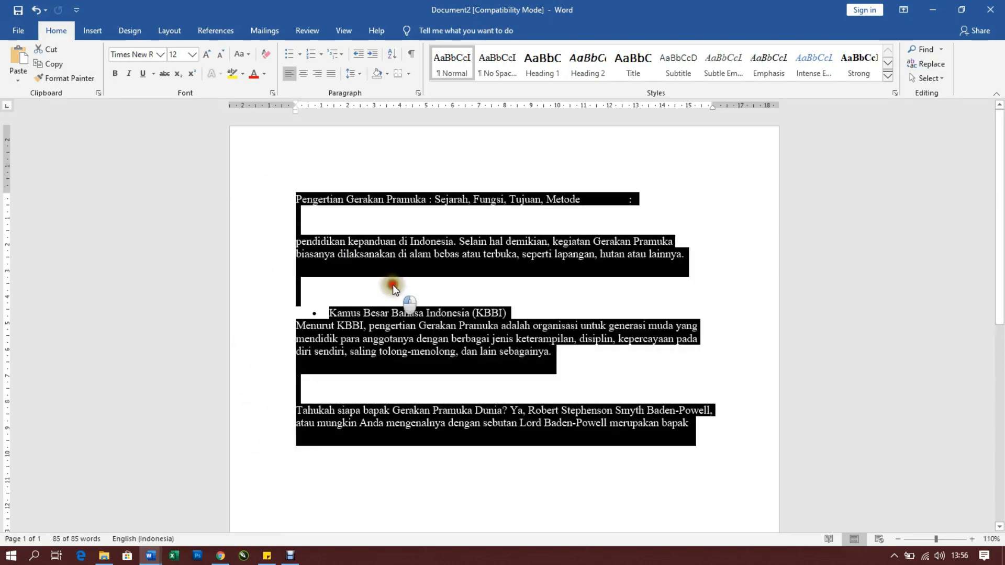
click(393, 284)
click(275, 201)
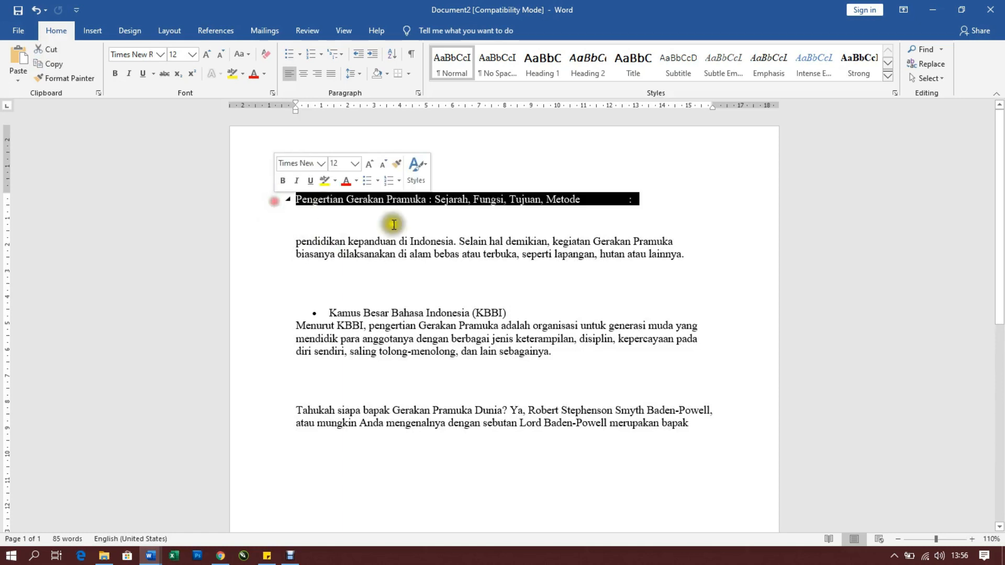
click(594, 221)
click(261, 202)
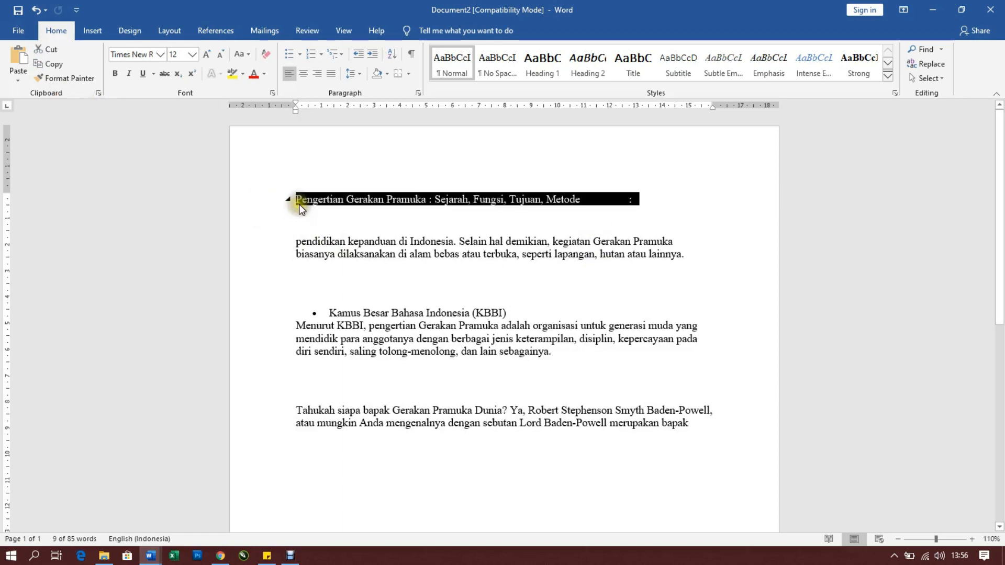
click(291, 249)
key(Down)
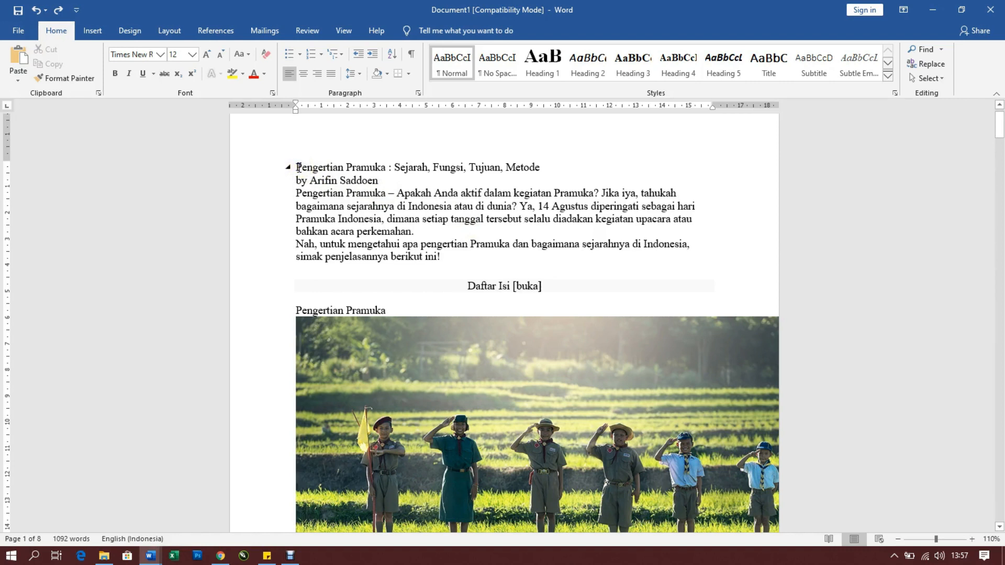
Make the title line "Pengertian Pramuka : Sejarah, Fungsi, Tujuan, Metode" in Document1 bold
drag(297, 166, 541, 167)
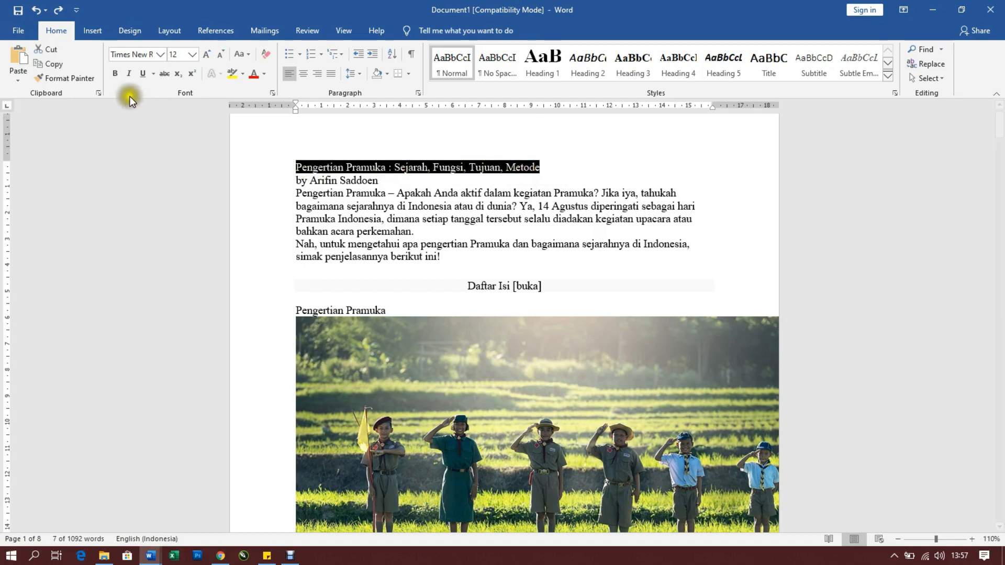
click(116, 73)
click(366, 167)
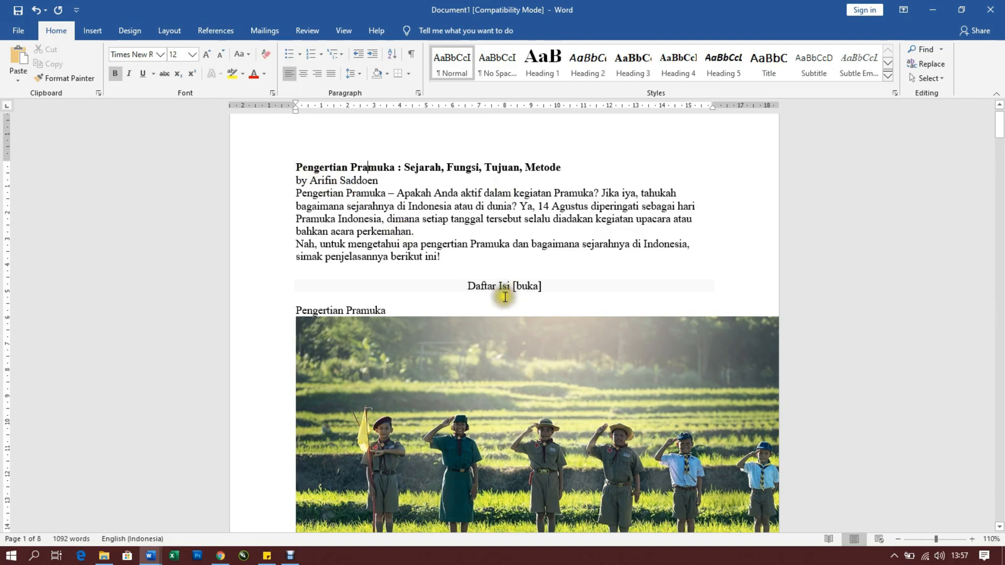
Copy the formatting of the bold title line "Pengertian Pramuka : Sejarah, Fungsi, Tujuan, Metode"
scroll(401, 417, down, 5)
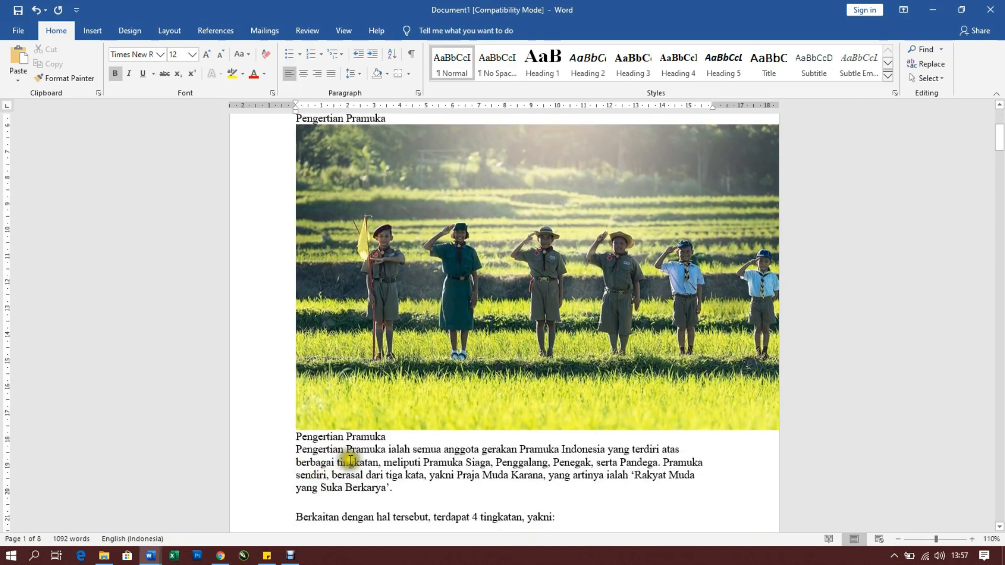
scroll(365, 450, down, 1)
scroll(383, 419, up, 4)
scroll(394, 395, up, 3)
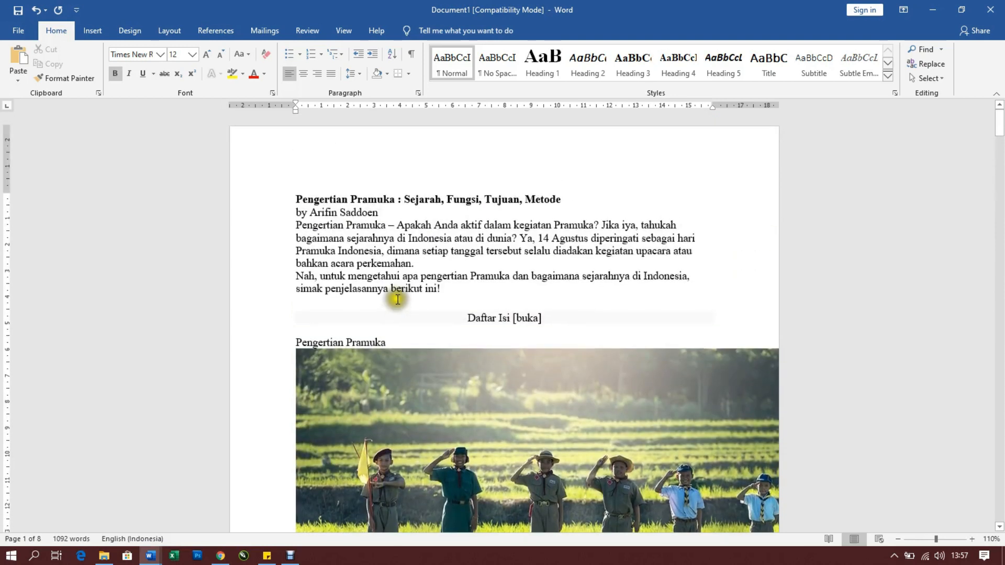
drag(301, 195, 560, 198)
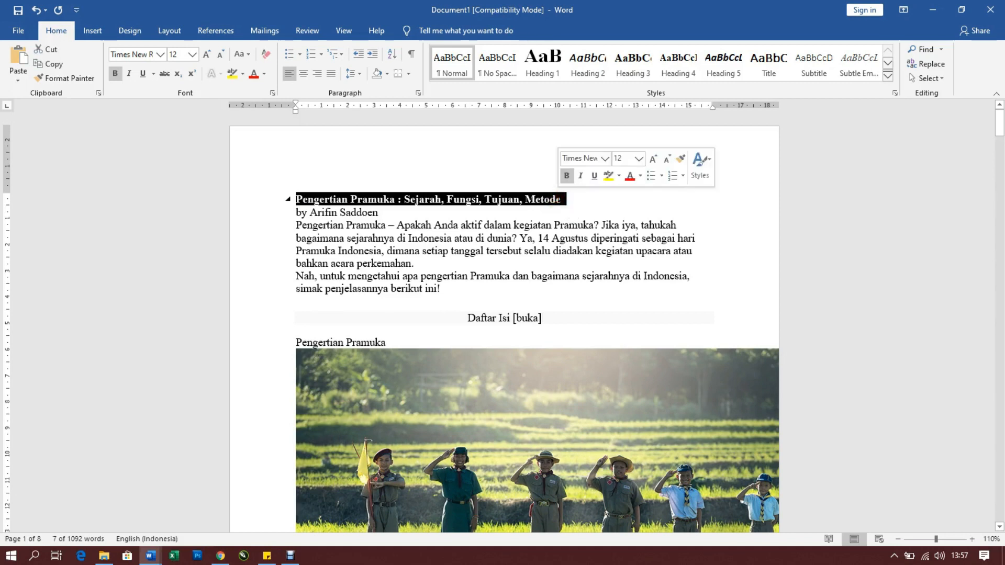
key(ctrl+shift+c)
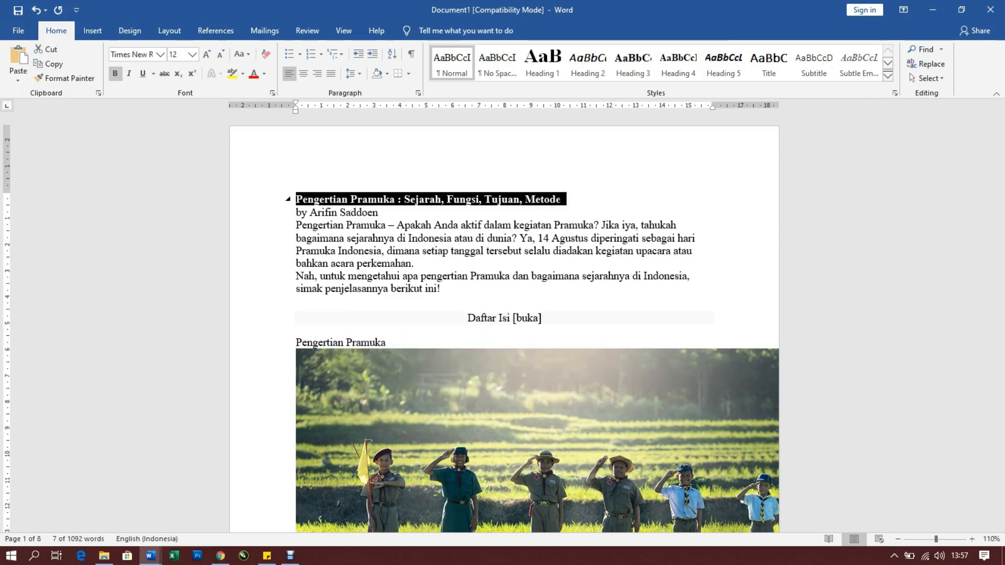
Apply the copied title formatting to the line "Berkaitan dengan hal tersebut, terdapat 4 tingkatan, yakni:" above the bullet list on page 1
scroll(570, 213, down, 1)
click(535, 210)
scroll(428, 252, down, 11)
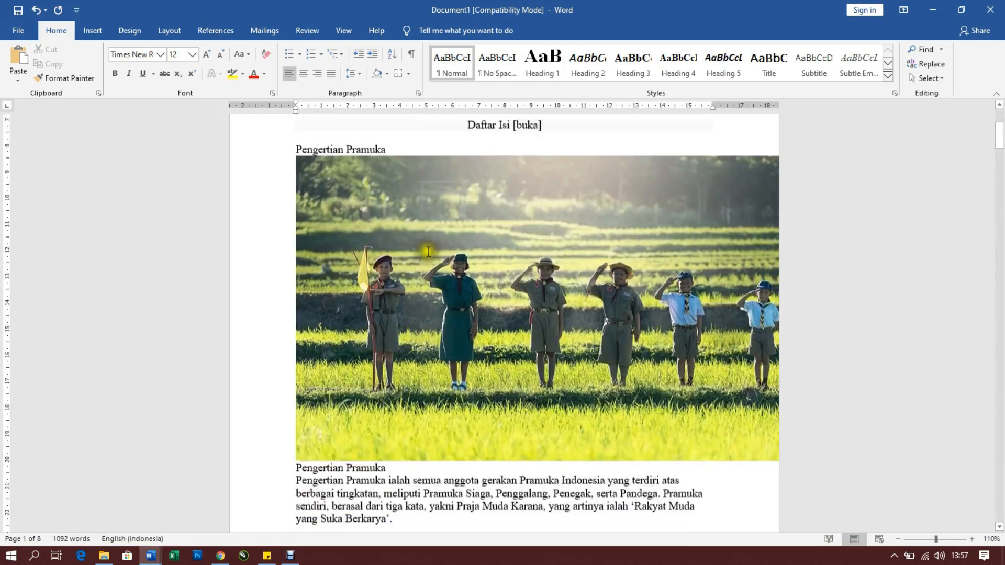
scroll(390, 353, down, 1)
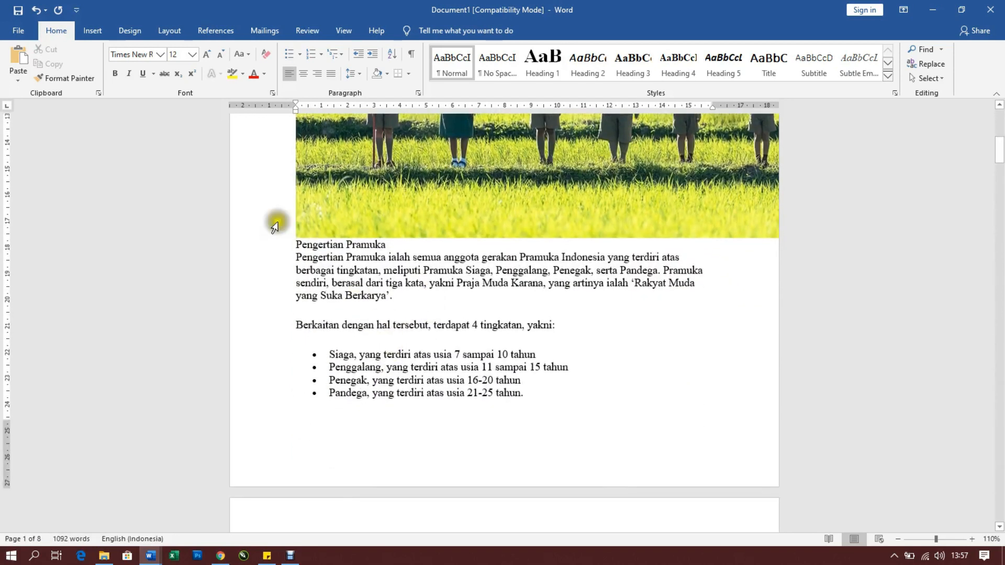
drag(293, 325, 558, 325)
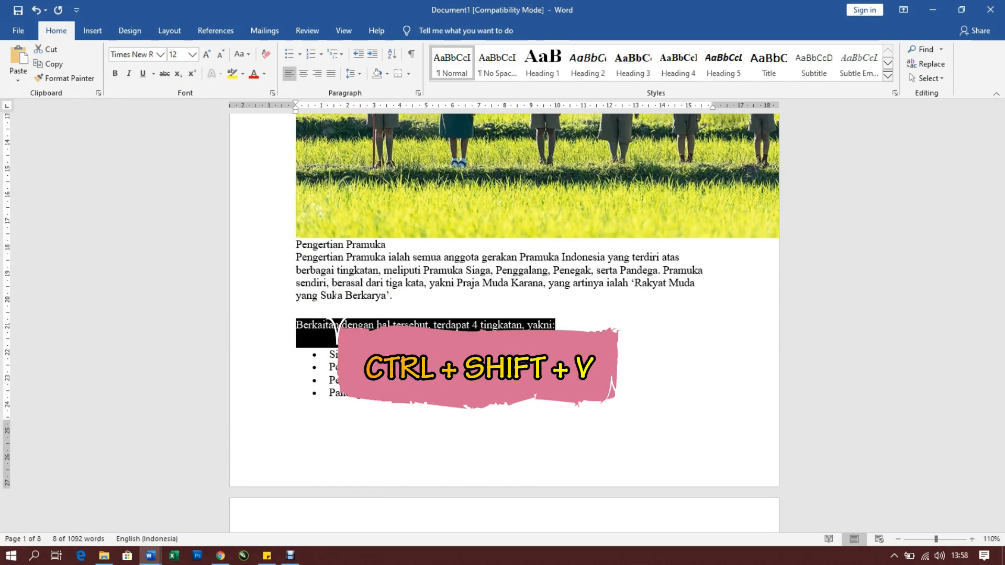
key(ctrl+shift+v)
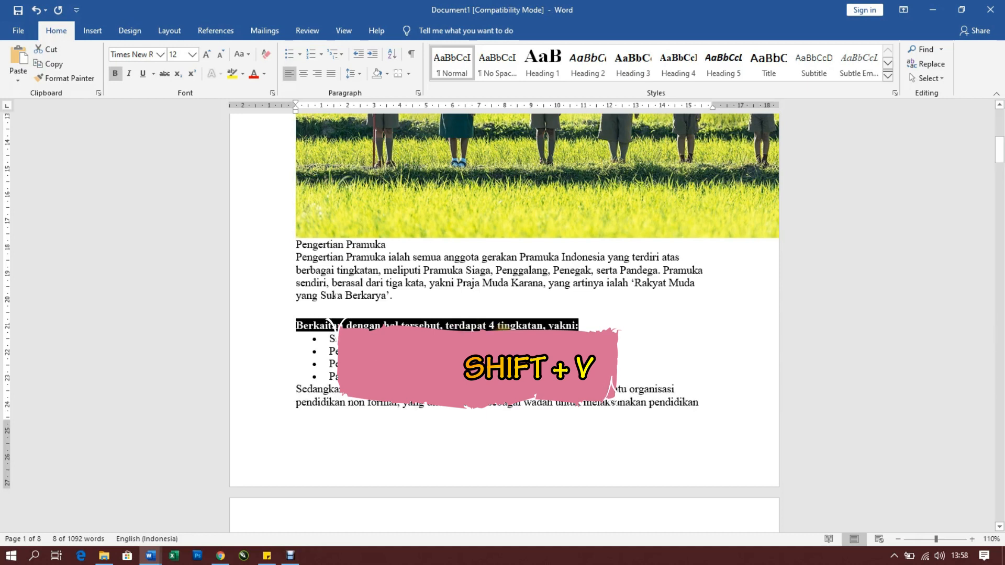
click(502, 339)
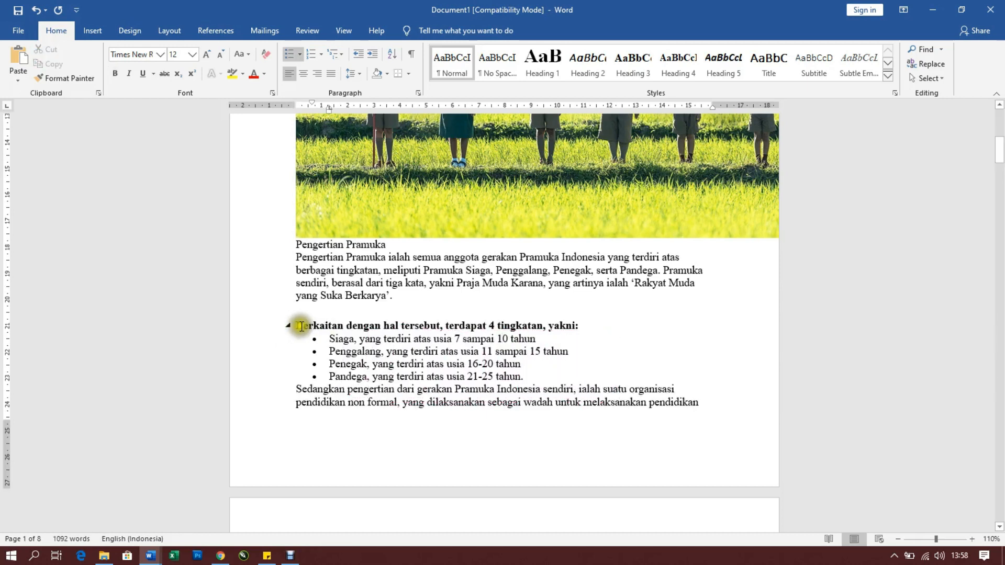
Make the line "Sejarah Pramuka Dunia" at the end of page 2 bold
scroll(306, 308, up, 1)
scroll(306, 308, up, 9)
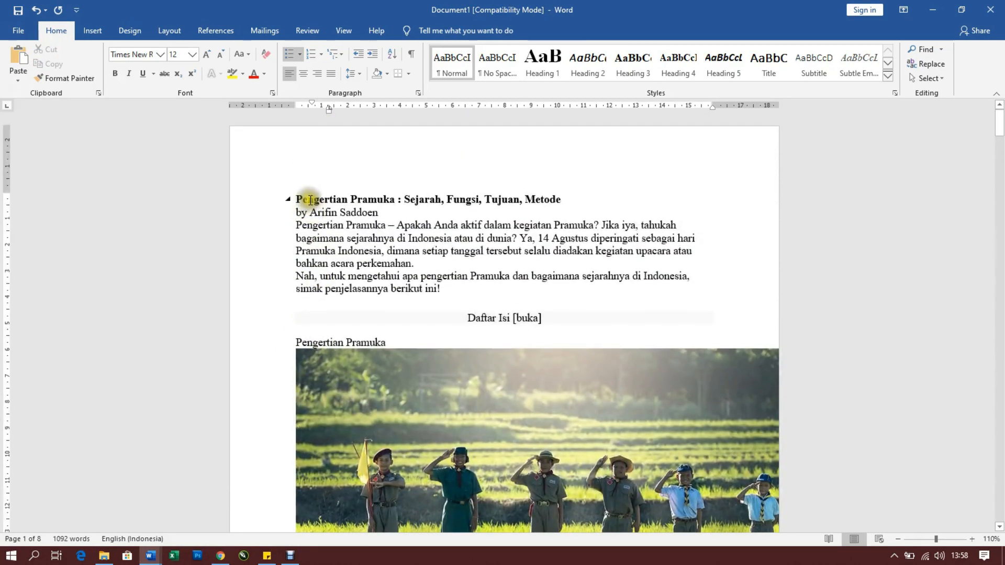
scroll(311, 200, down, 20)
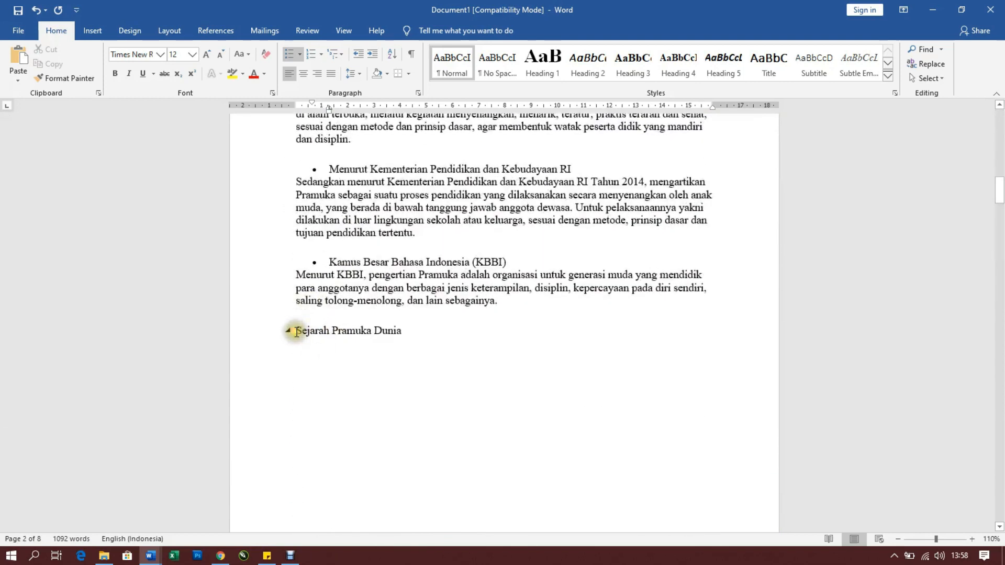
drag(287, 330, 490, 330)
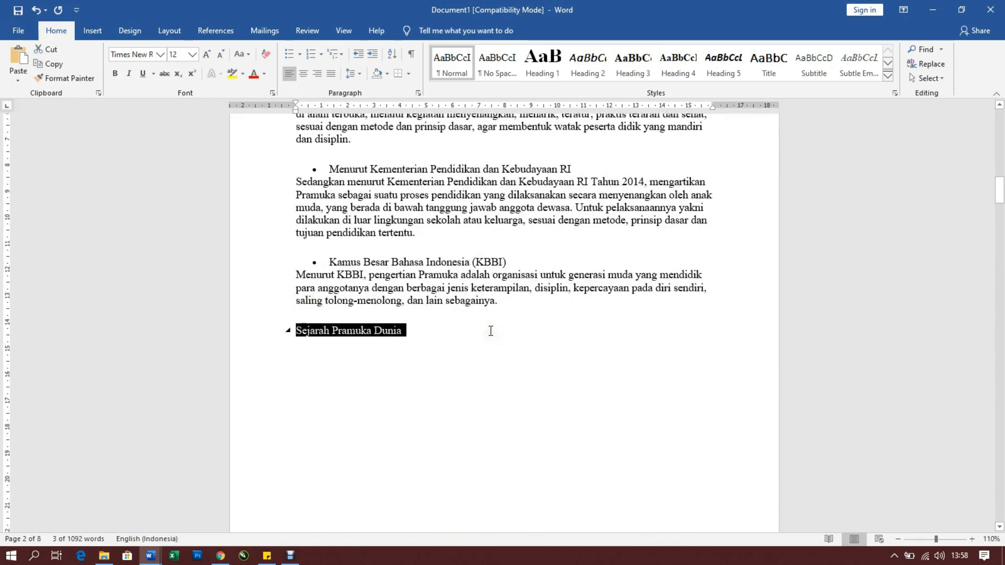
key(ctrl+b)
click(490, 331)
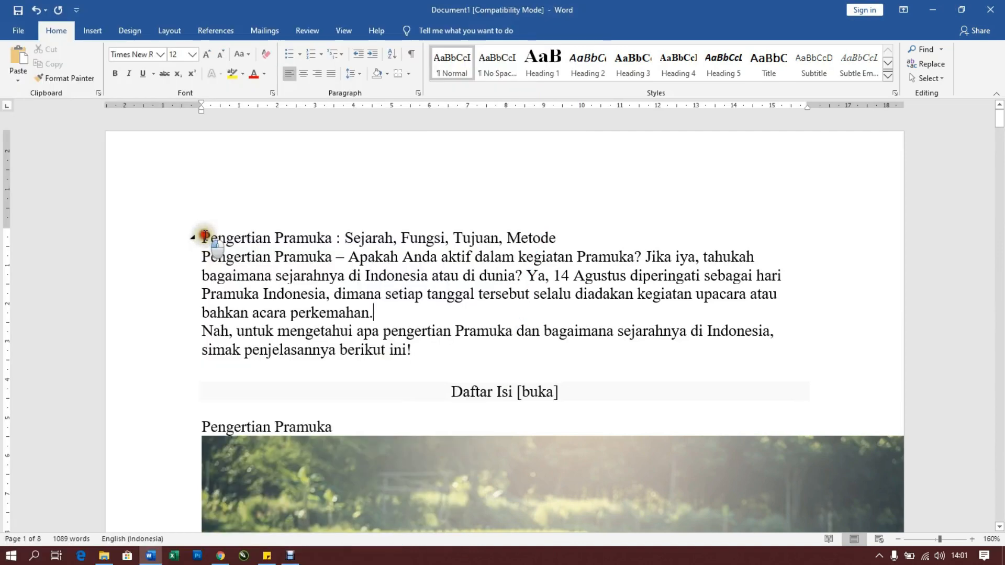
Italicize the title line "Pengertian Pramuka : Sejarah, Fungsi, Tujuan, Metode"
drag(202, 236, 555, 236)
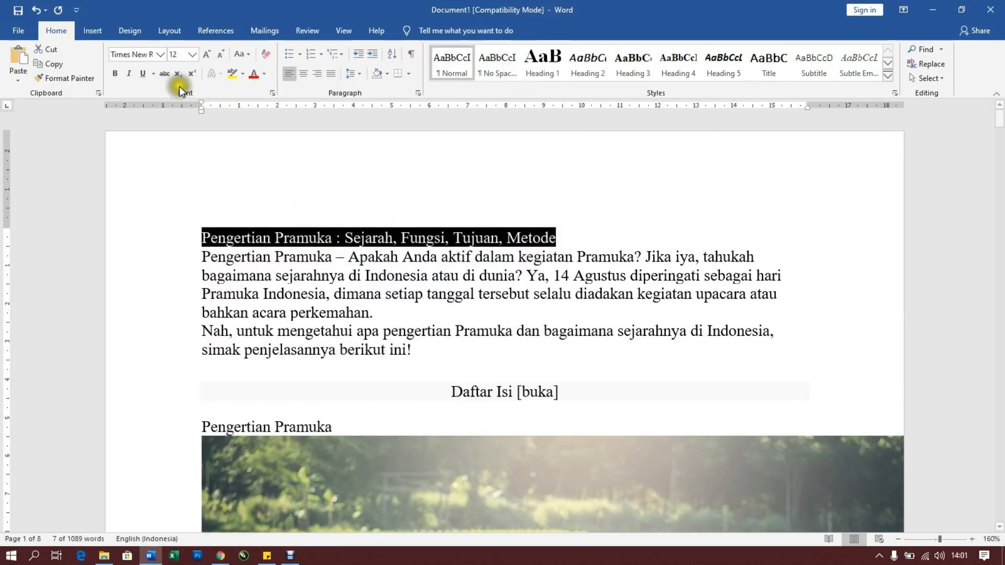
click(127, 73)
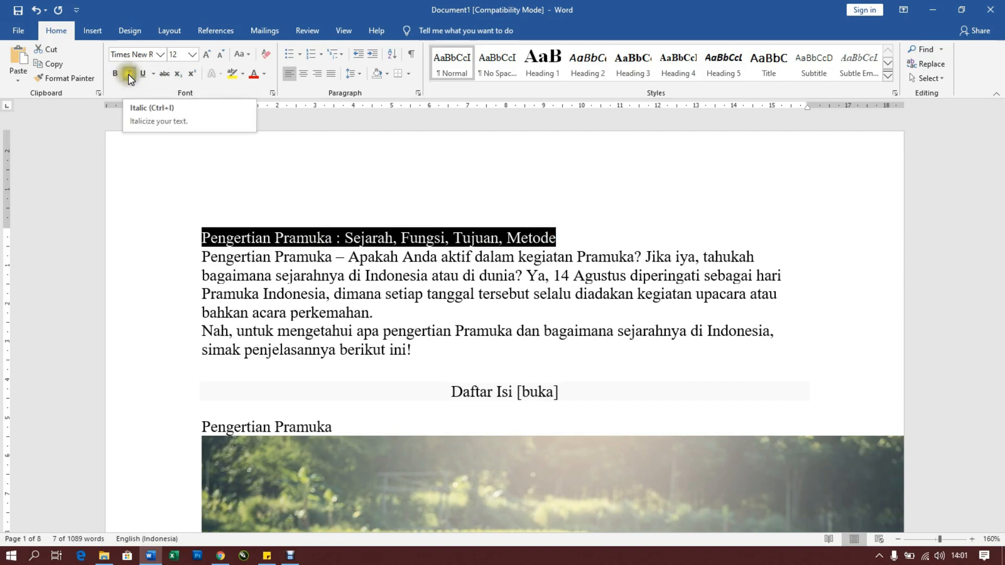
click(128, 74)
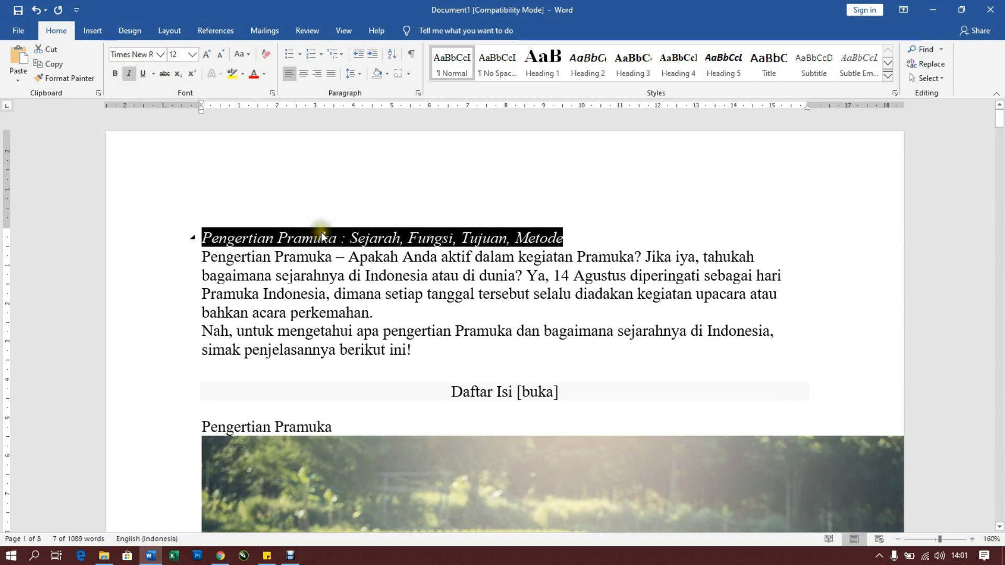
click(229, 239)
drag(204, 235, 518, 230)
click(566, 240)
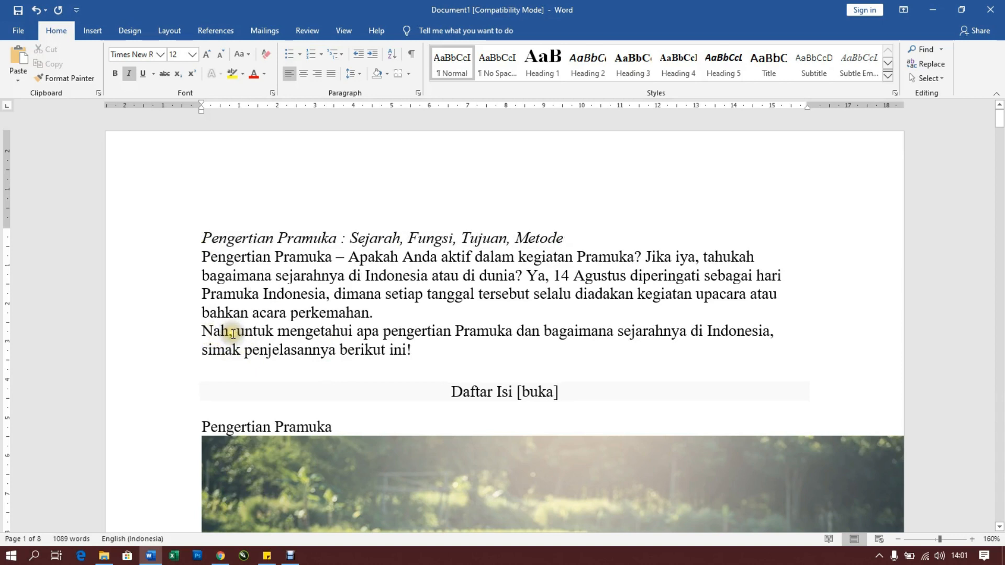
Repeat the last italic command on the paragraph starting "Nah, untuk mengetahui apa pengertian Pramuka"
click(201, 331)
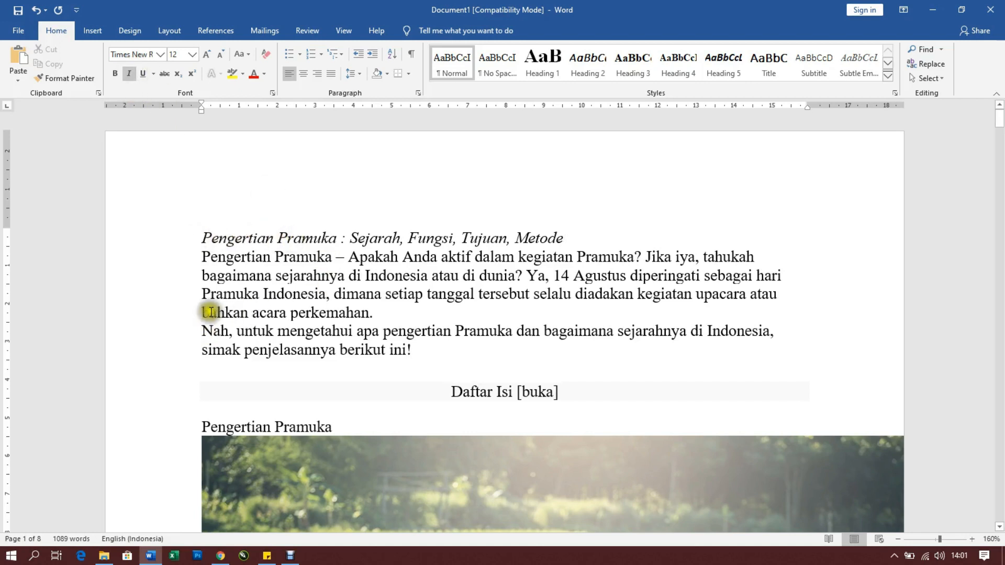
drag(202, 328, 408, 349)
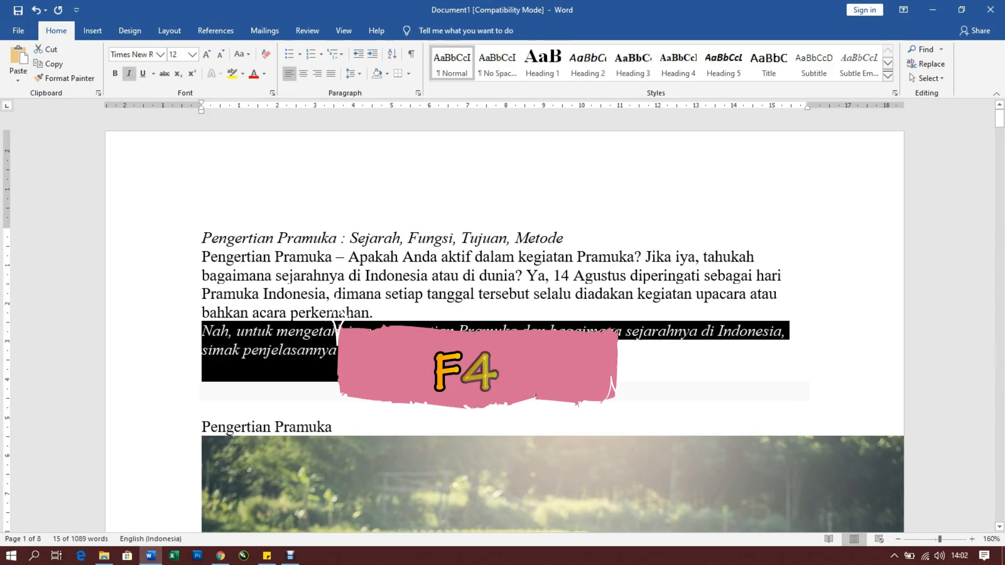
click(441, 371)
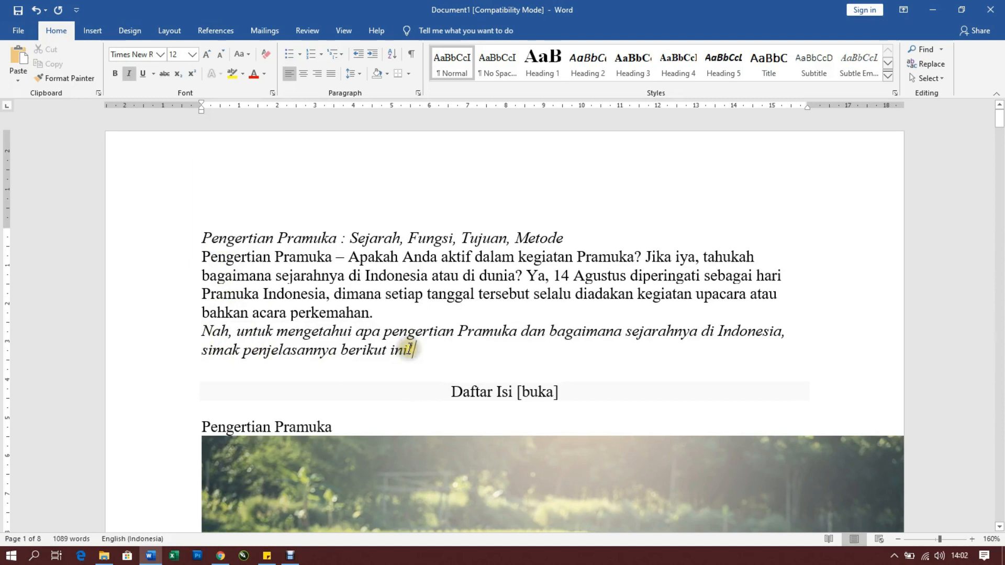
drag(415, 348, 199, 336)
click(459, 349)
click(412, 352)
click(399, 350)
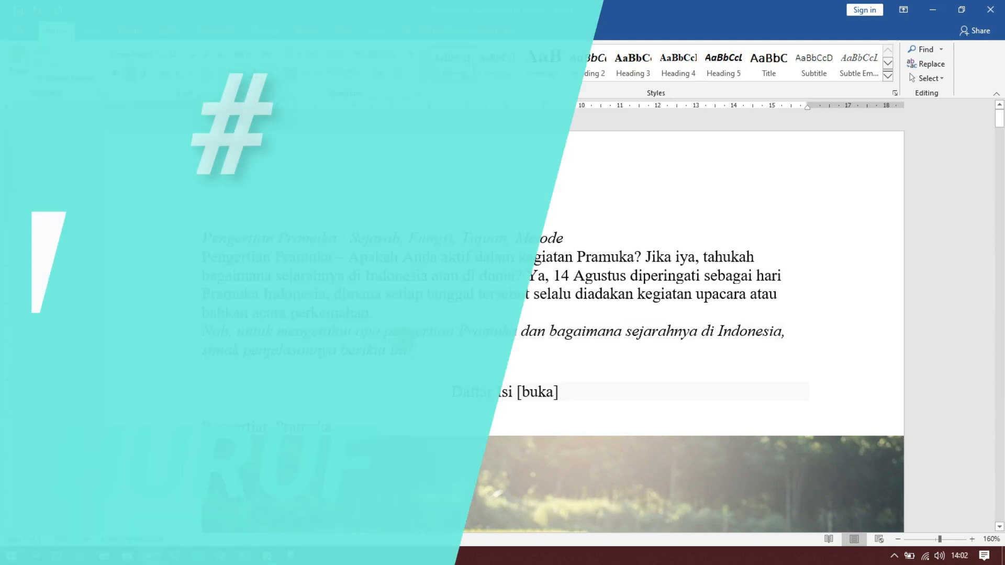
Undo the italic formatting on both the "Nah, untuk mengetahui" paragraph and the title line
key(ctrl+z)
key(ctrl+z)
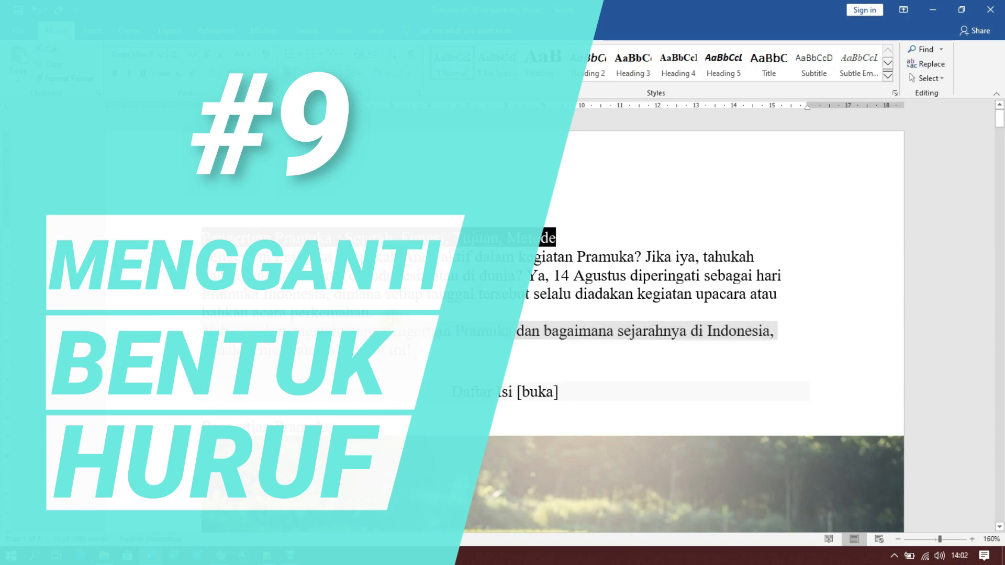
click(399, 350)
Examine the capitalization of the title line "Pengertian Pramuka : Sejarah, Fungsi, Tujuan, Metode", highlighting the whole line
scroll(224, 239, up, 4)
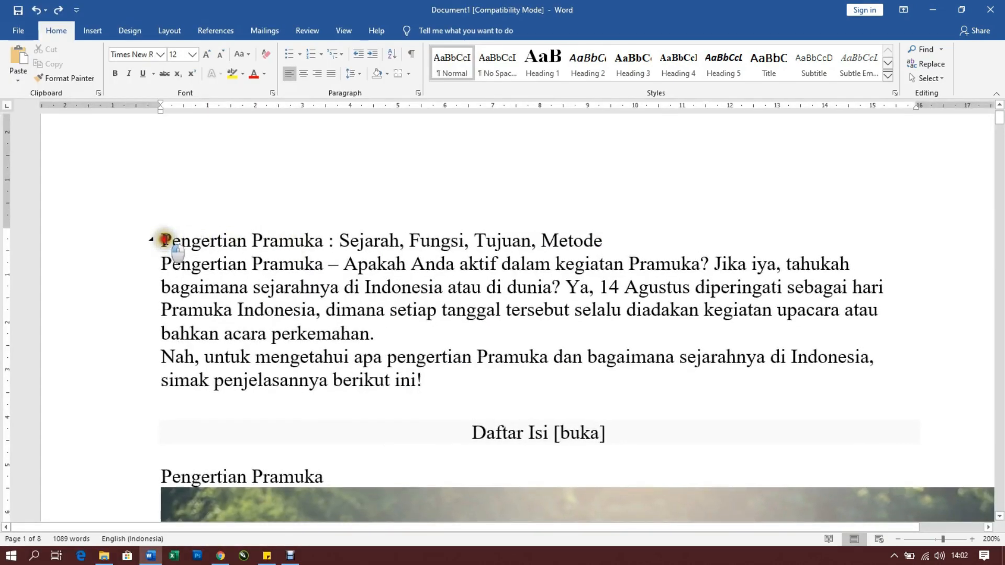
drag(163, 240, 601, 239)
click(628, 238)
drag(165, 240, 606, 241)
click(304, 261)
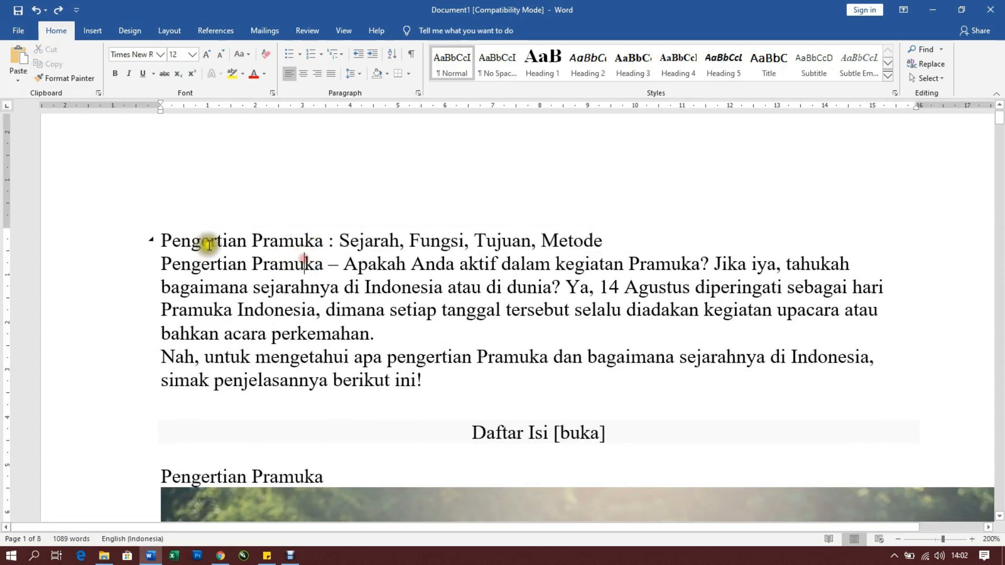
drag(162, 240, 604, 238)
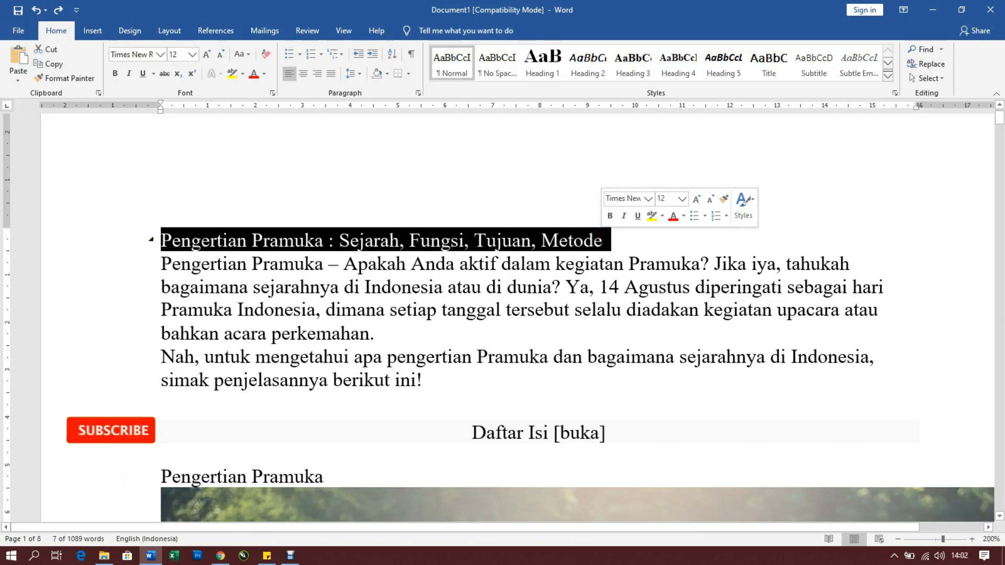
click(405, 262)
drag(161, 238, 602, 240)
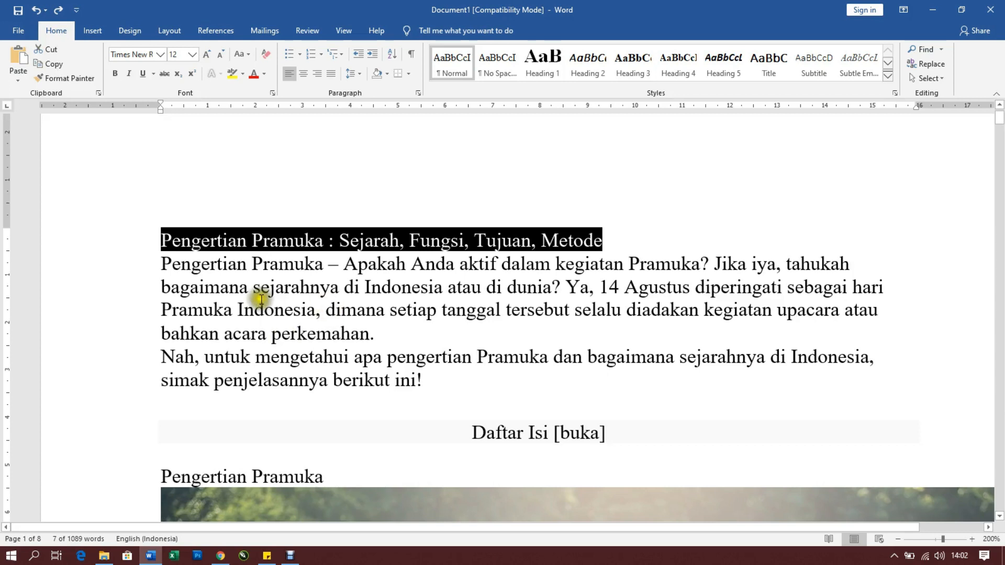
click(161, 239)
Cycle the title line's letter case through all uppercase, all lowercase and capitalized words, ending in all uppercase
drag(161, 238, 601, 239)
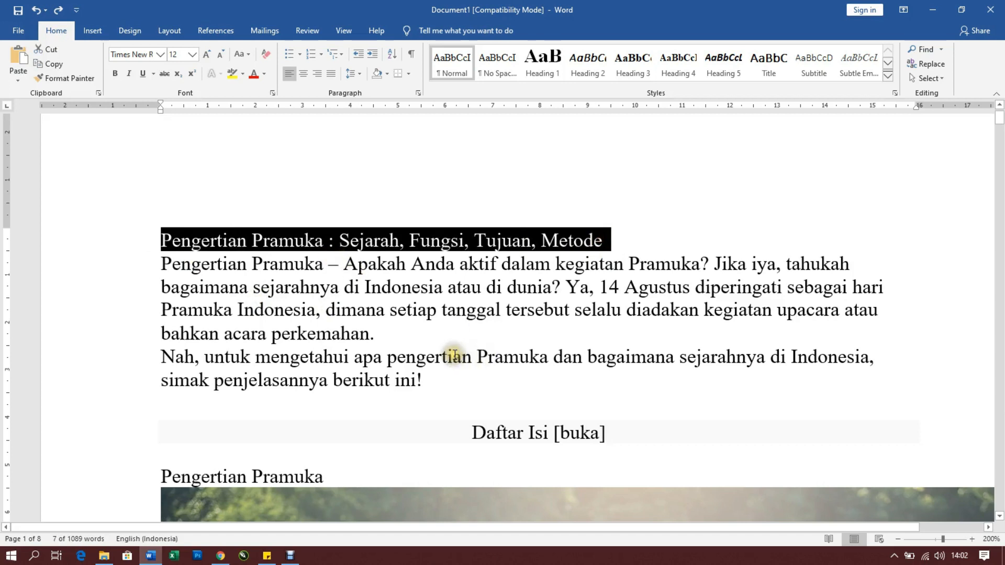
key(shift+F3)
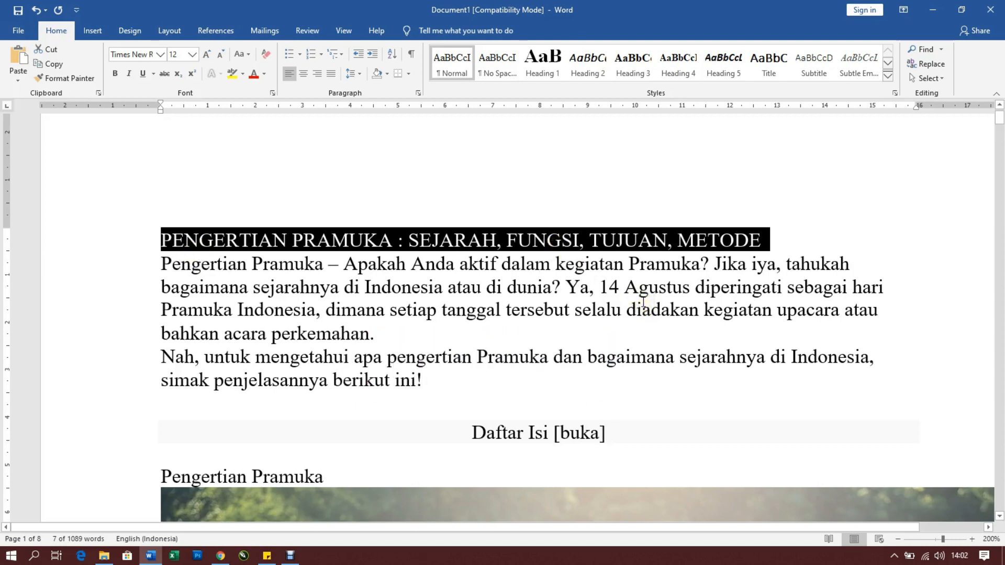
key(shift+F3)
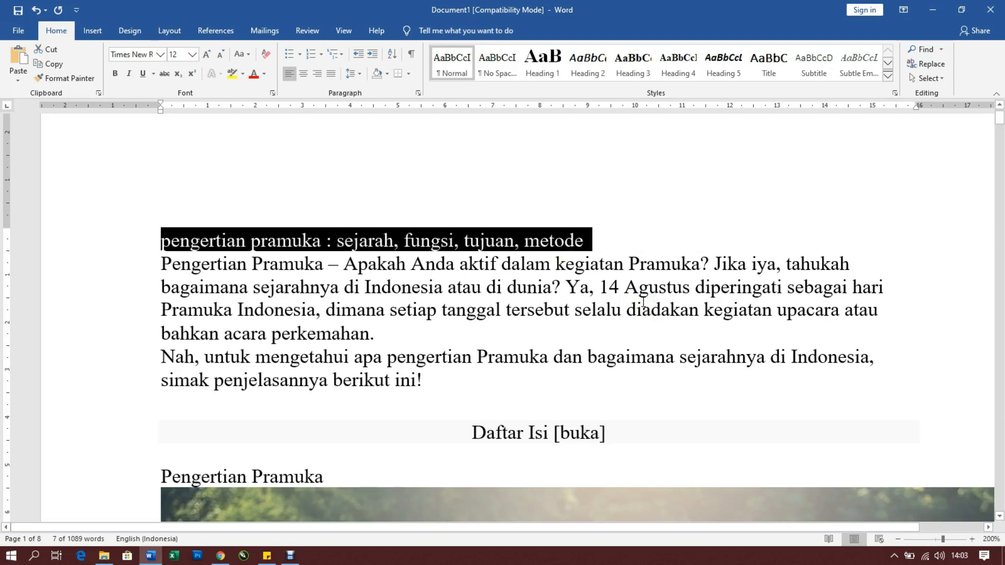
key(shift+F3)
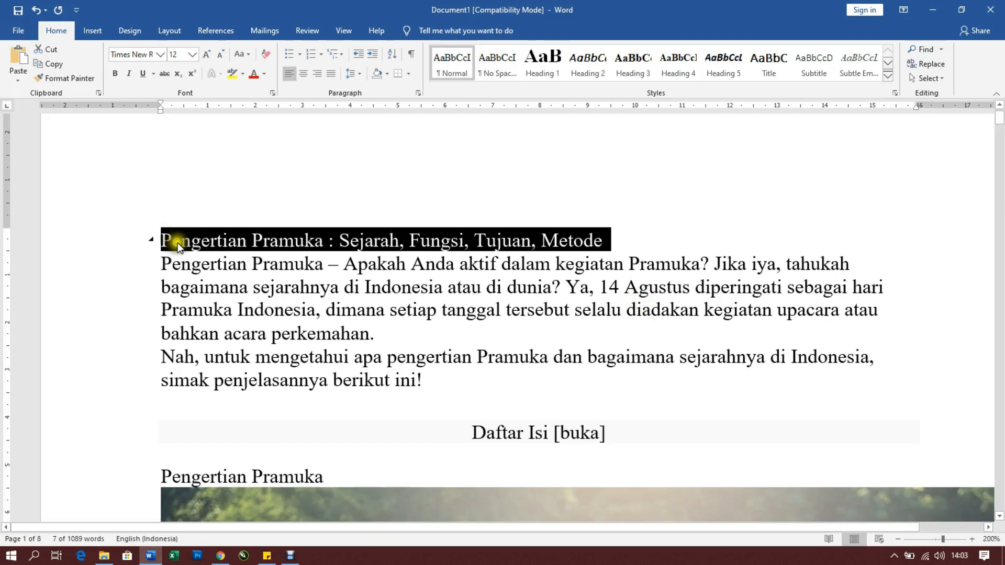
key(shift+F3)
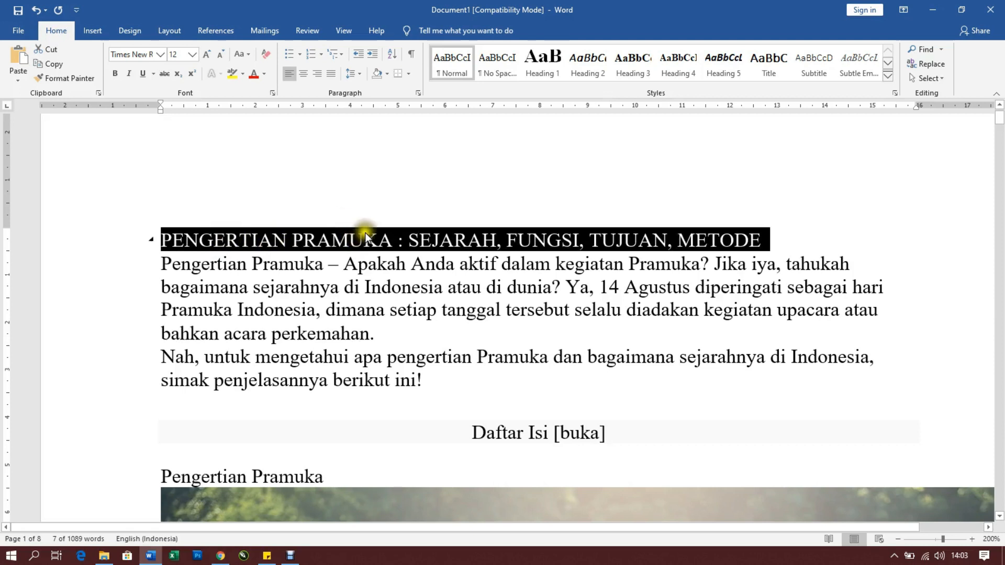
click(366, 290)
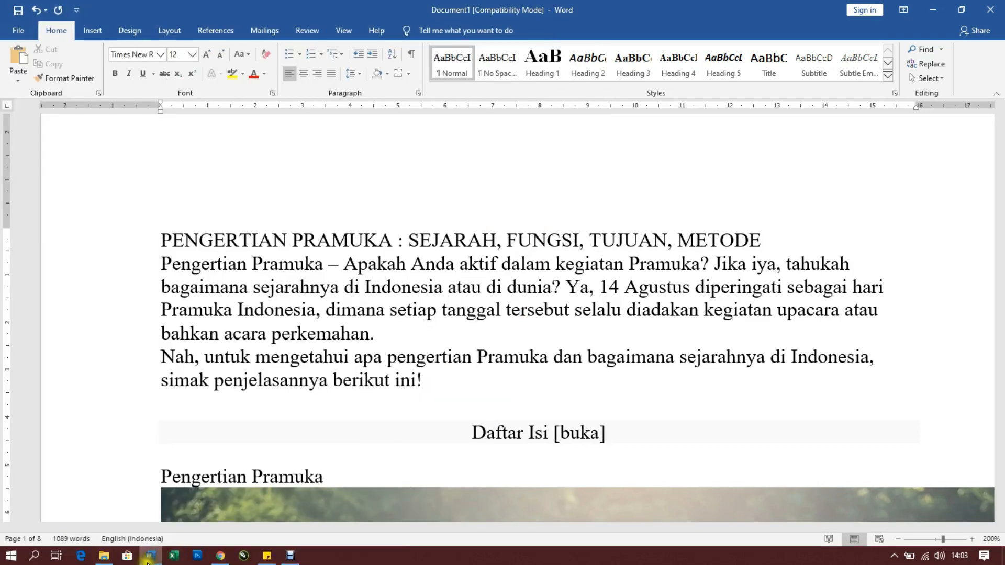
Create a new blank document
click(150, 561)
click(151, 561)
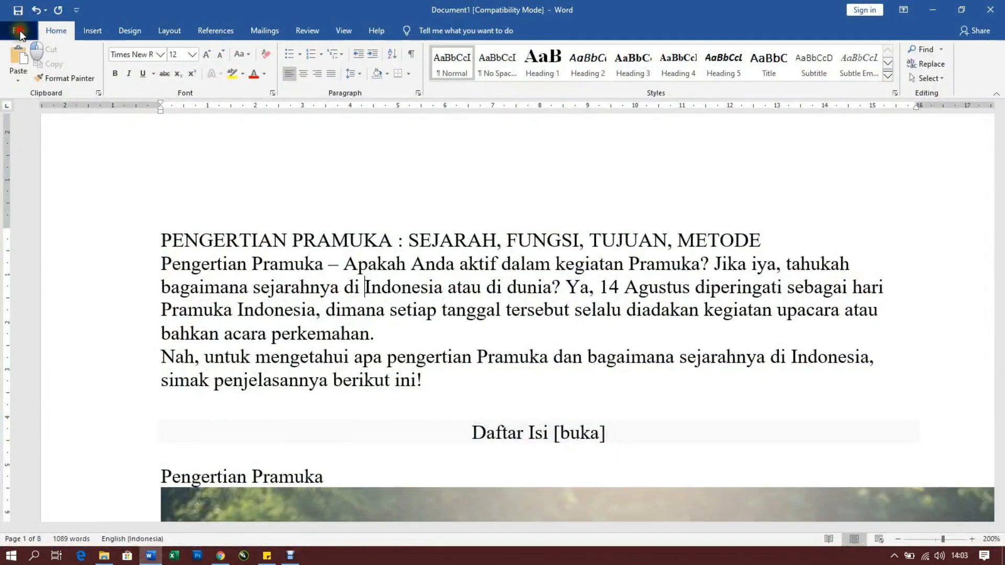
click(19, 32)
click(165, 130)
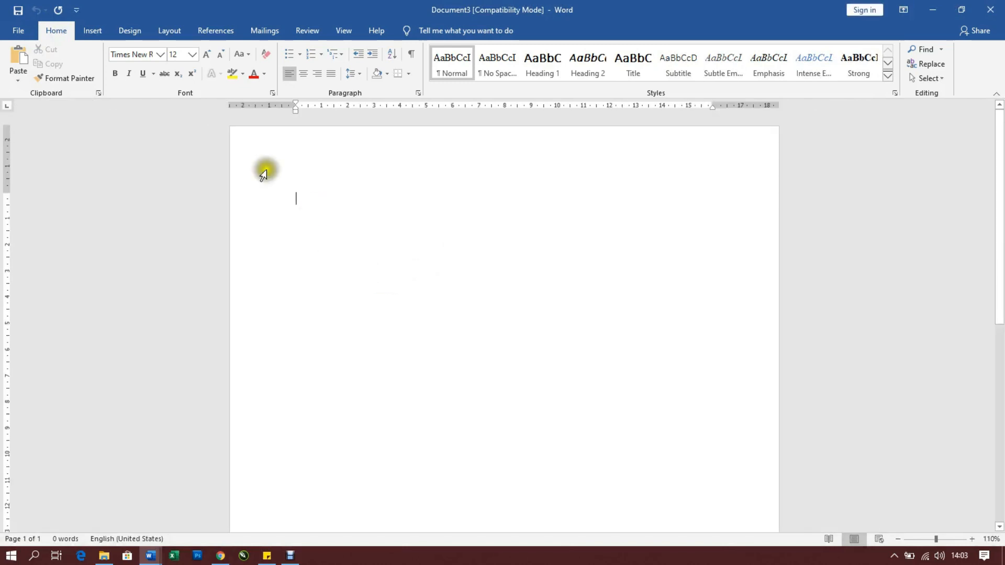
Insert a table with 10 columns and 8 rows into the blank document
click(99, 27)
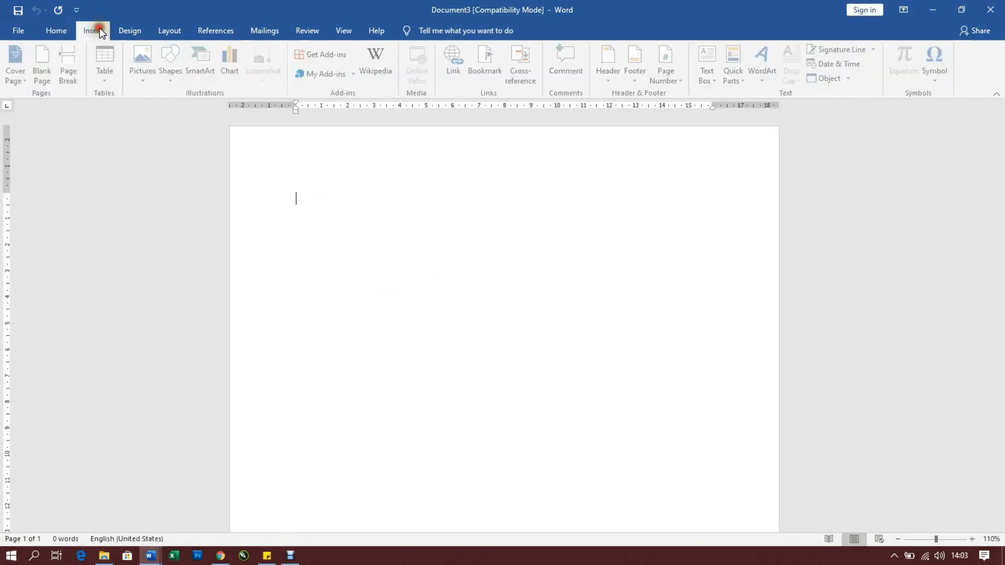
click(112, 79)
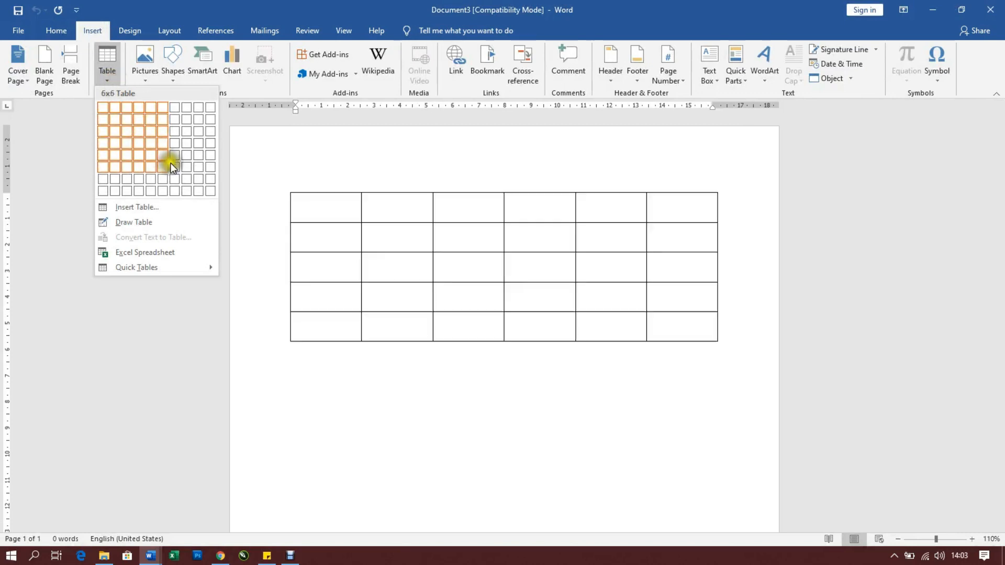
click(209, 190)
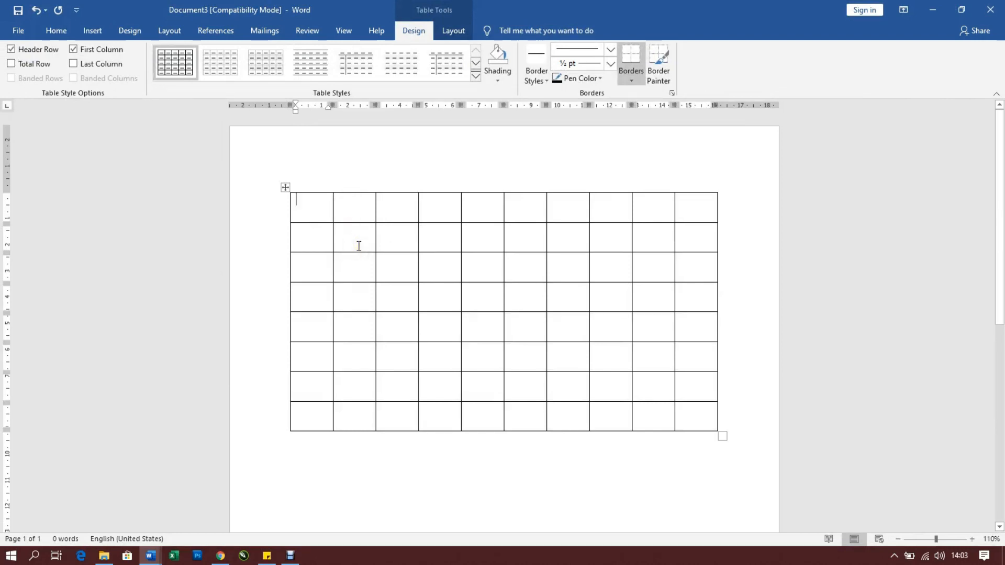
Enter 1, 2, 3 and 4 manually in the first four cells of the table's first row, then clear them
text(2)
key(Tab)
text(3)
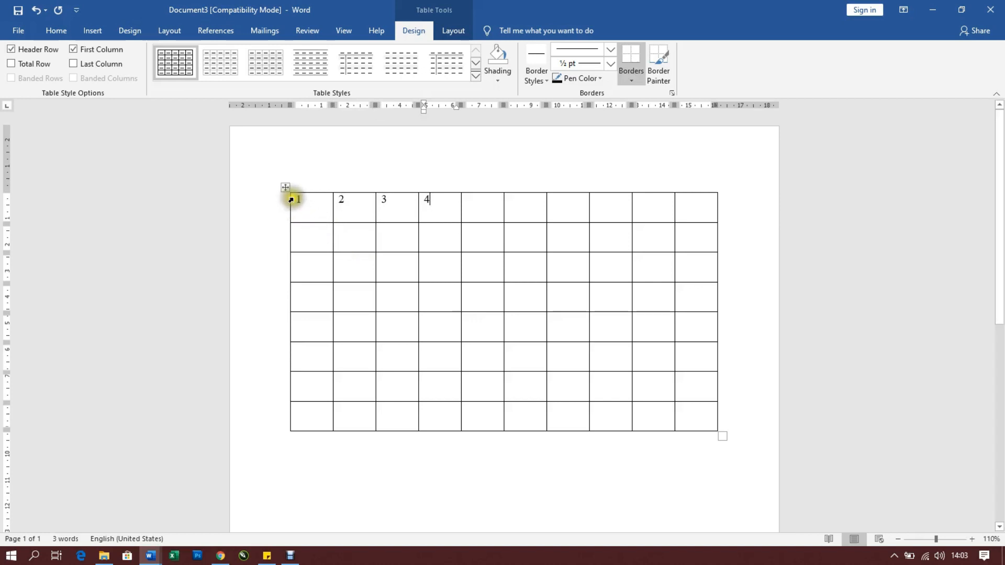
drag(291, 199, 424, 200)
key(Delete)
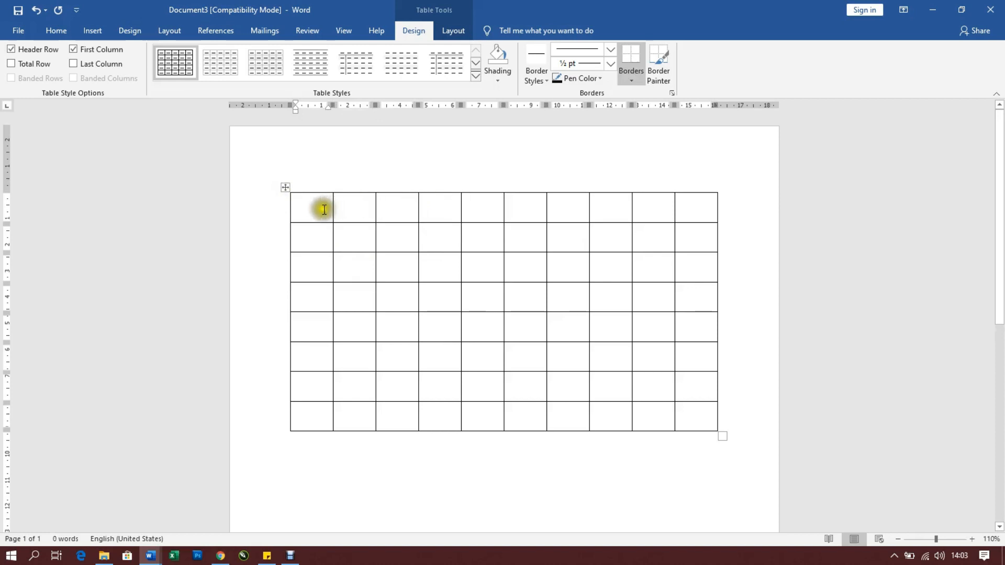
Apply automatic numbering in the 1. 2. 3. format to all ten cells of the table's first row
click(306, 198)
drag(305, 198, 698, 200)
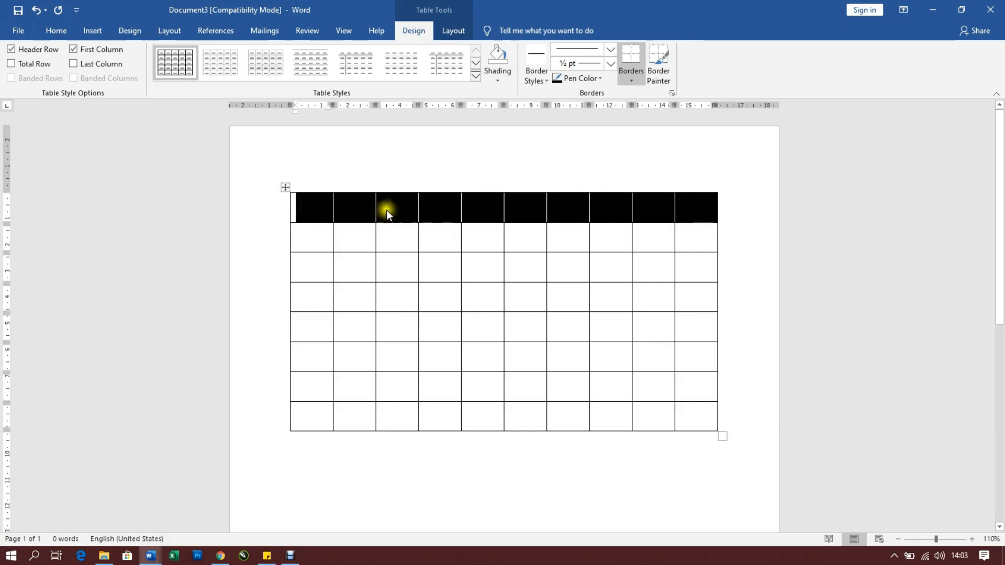
click(73, 35)
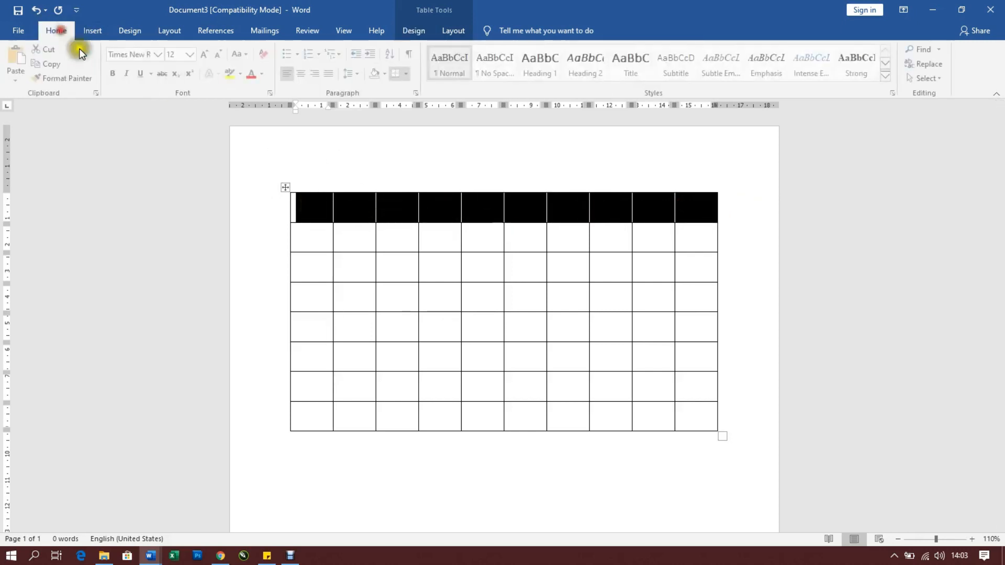
click(321, 55)
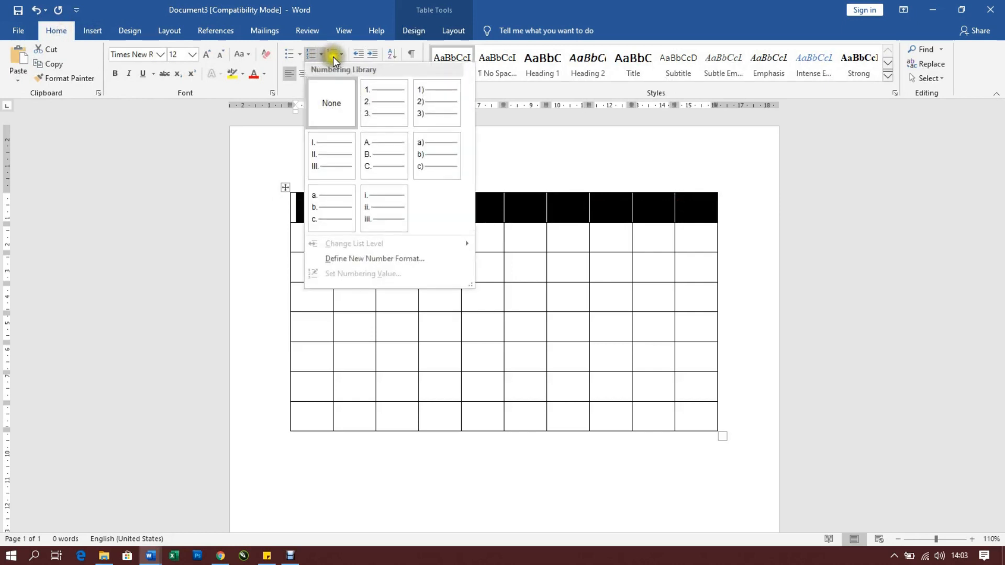
click(384, 101)
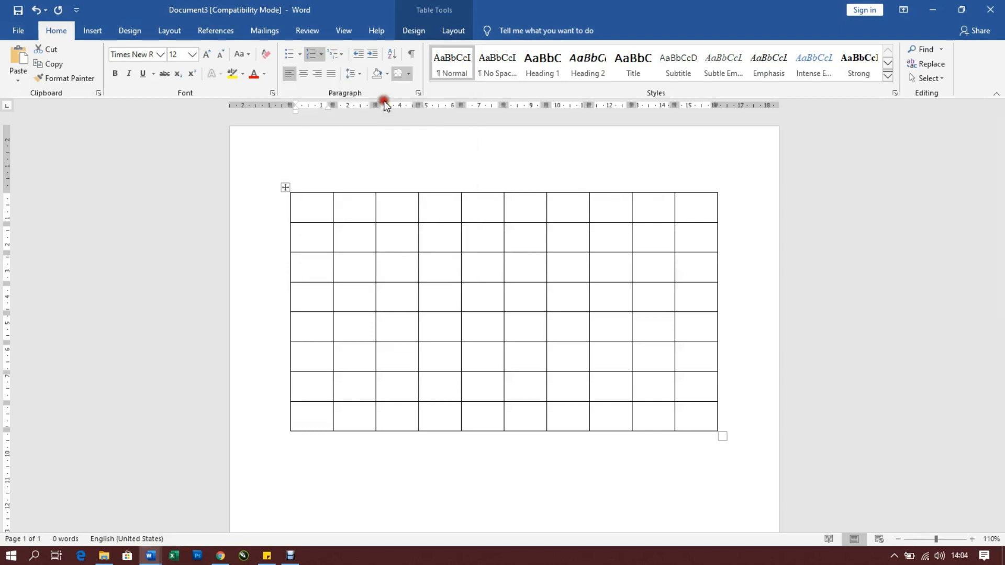
click(342, 216)
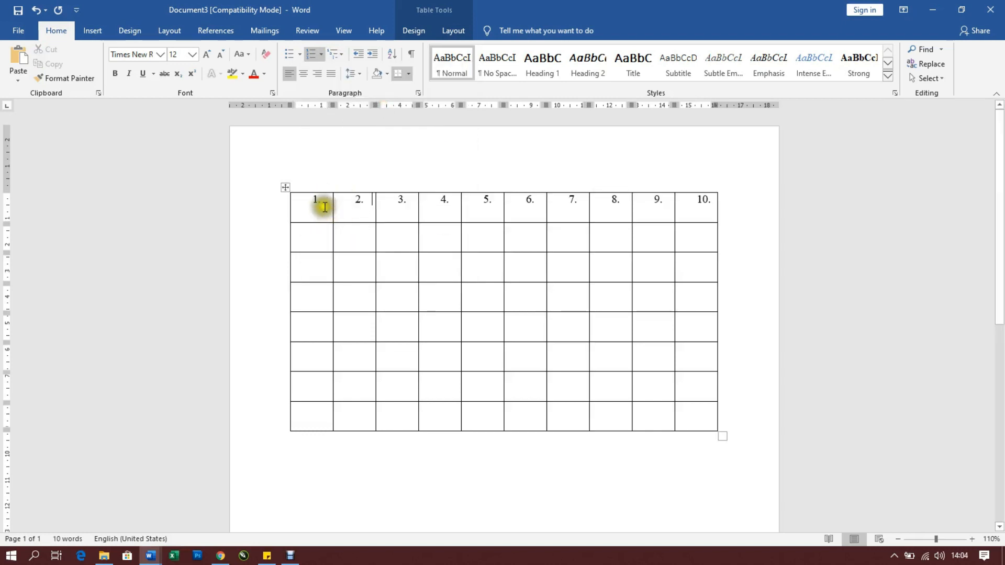
drag(328, 212, 750, 205)
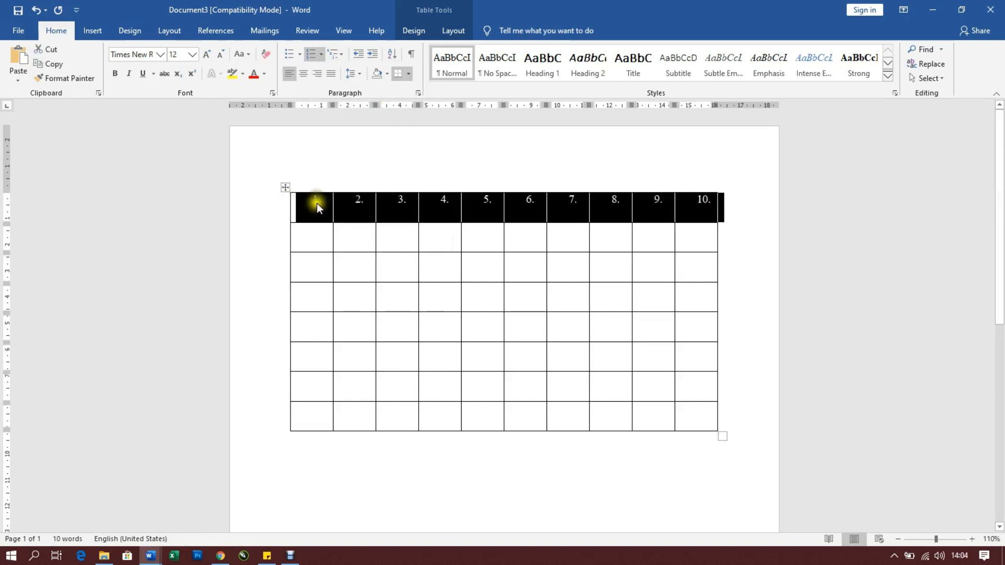
click(316, 202)
Apply automatic lettering in the A. B. C. format to the first column's cells below the header row
mouse_move(309, 235)
mouse_down()
mouse_move(304, 415)
mouse_move(314, 439)
mouse_up()
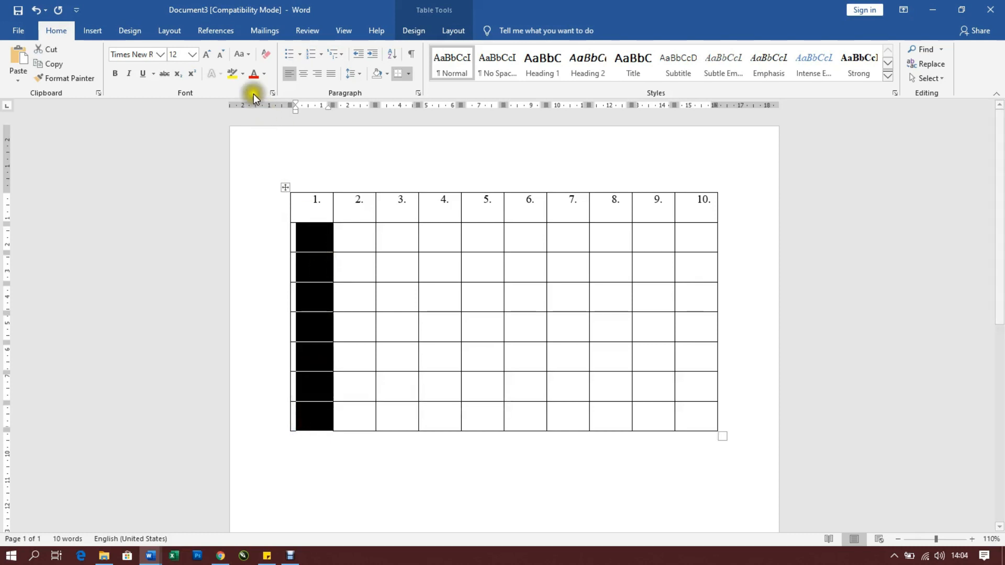
click(321, 54)
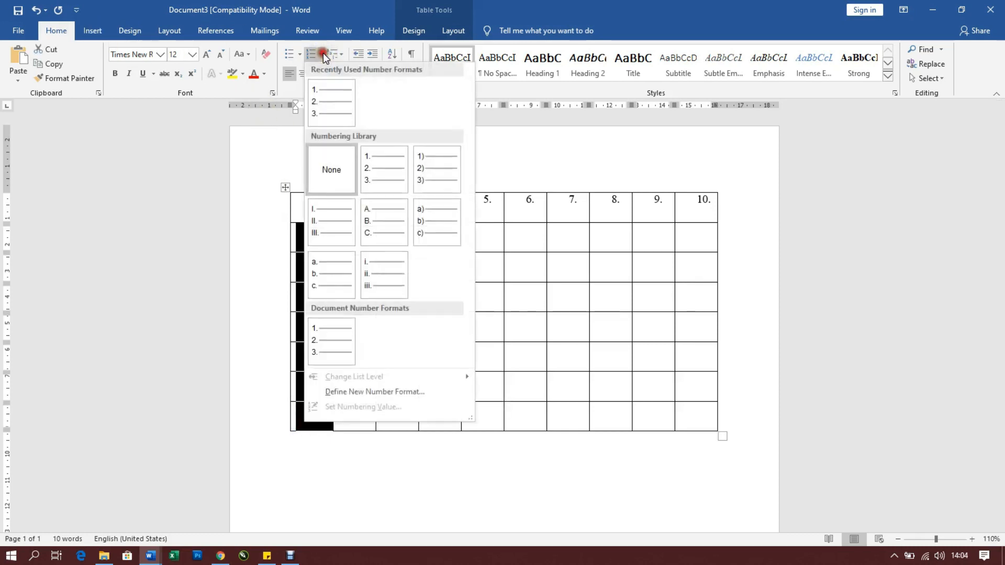
click(385, 216)
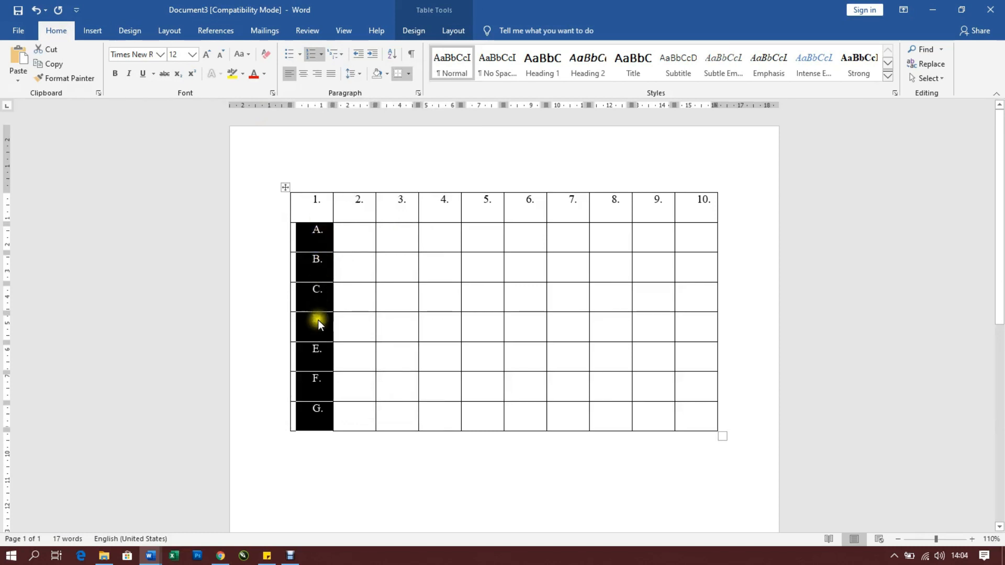
Fill row A's second to fourth cells with 1, 2 and 3, and the second column with A in row B and b in row C
click(352, 239)
text(1)
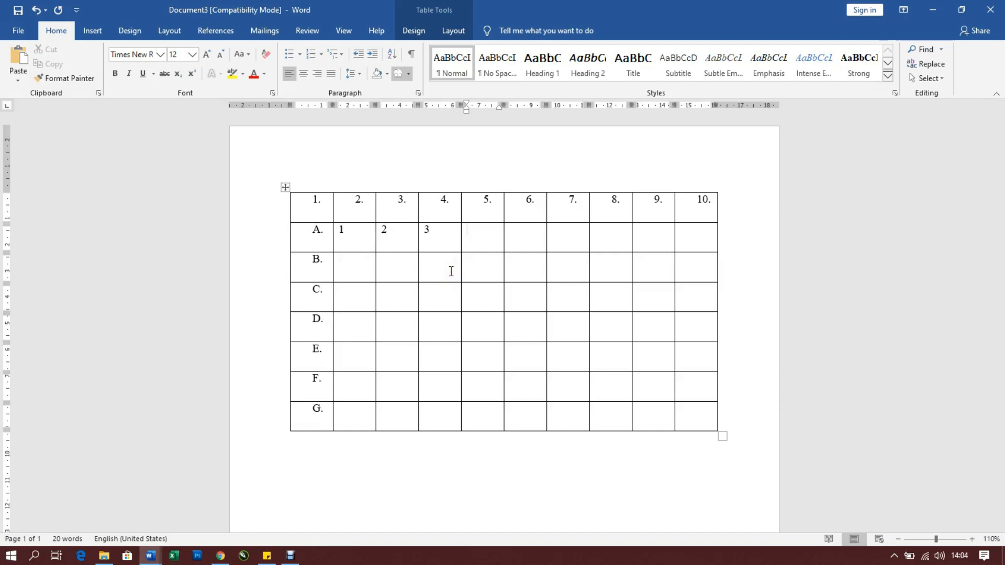
click(359, 269)
text(A)
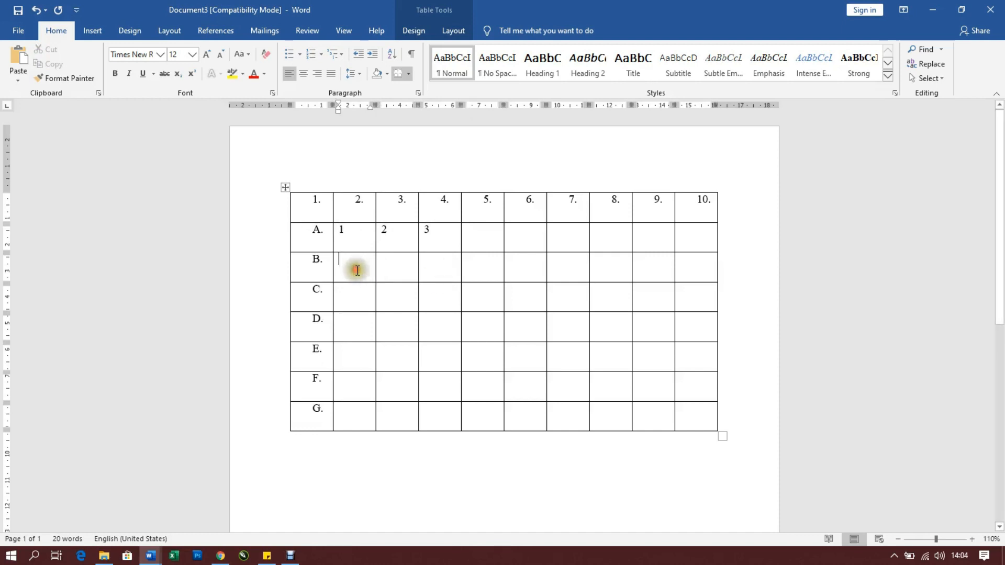
key(Down)
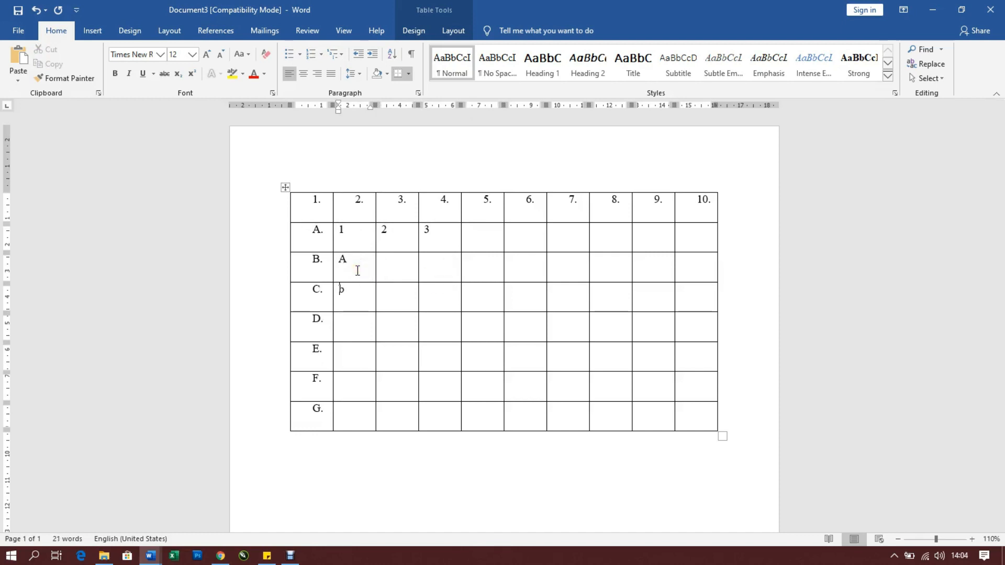
text(b)
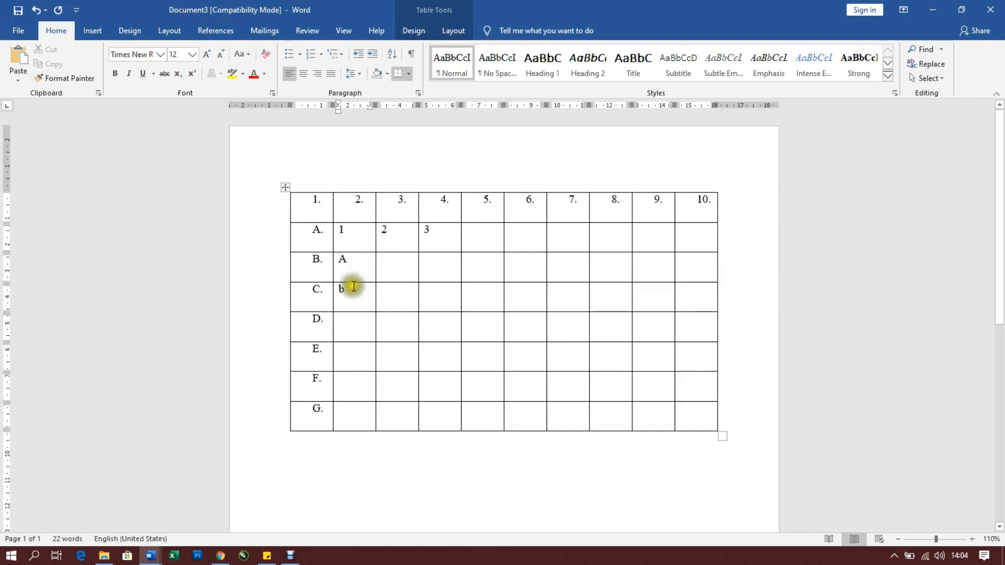
click(422, 456)
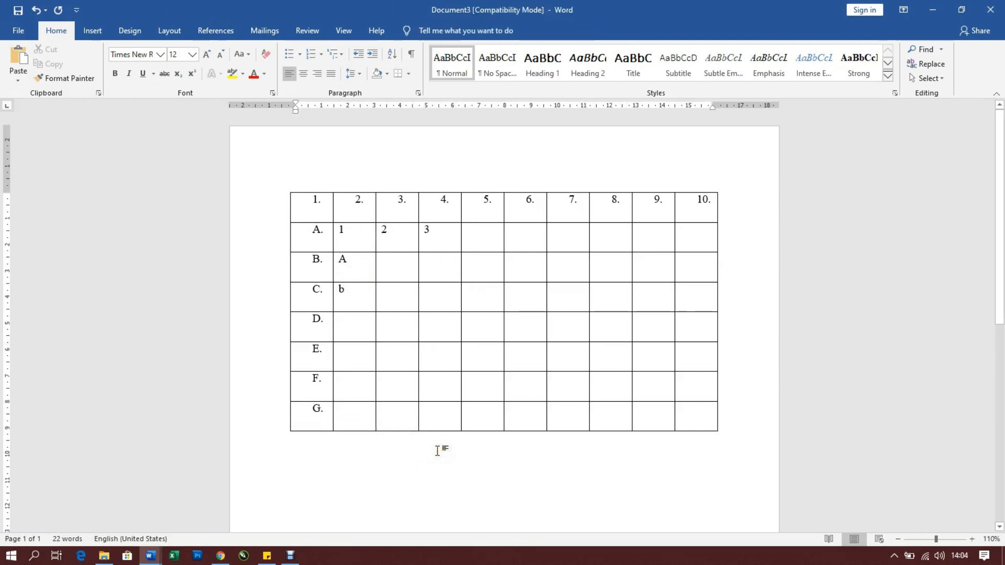